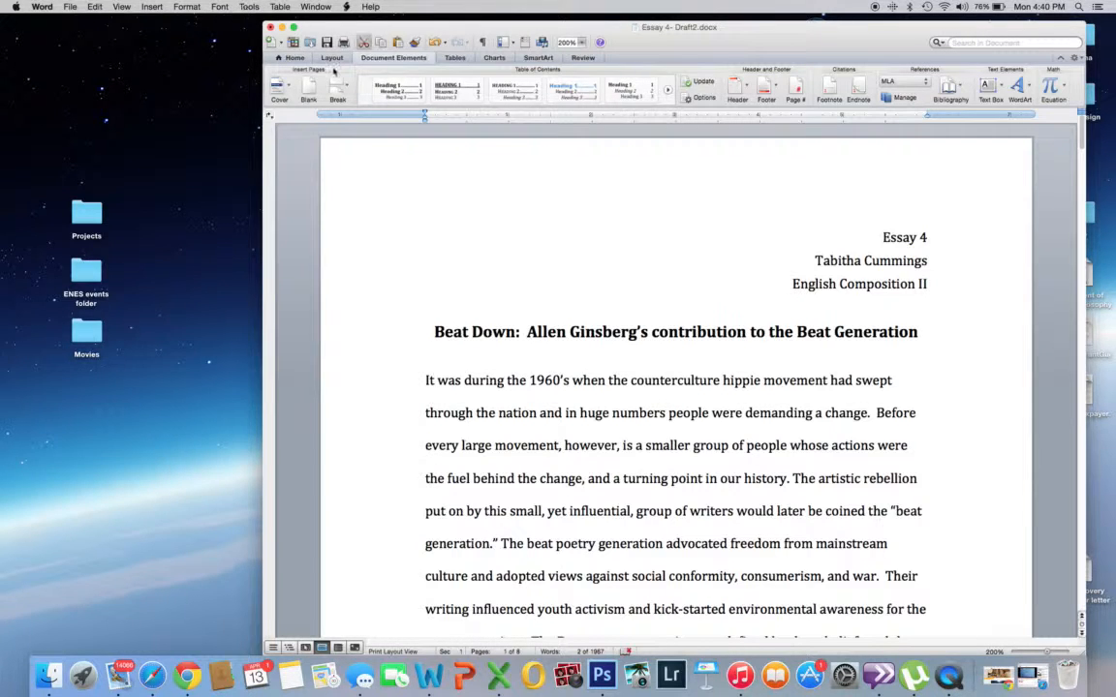
# Step: Set the document's citation style to MLA and open the list of managed citation sources
pyautogui.click(295, 59)
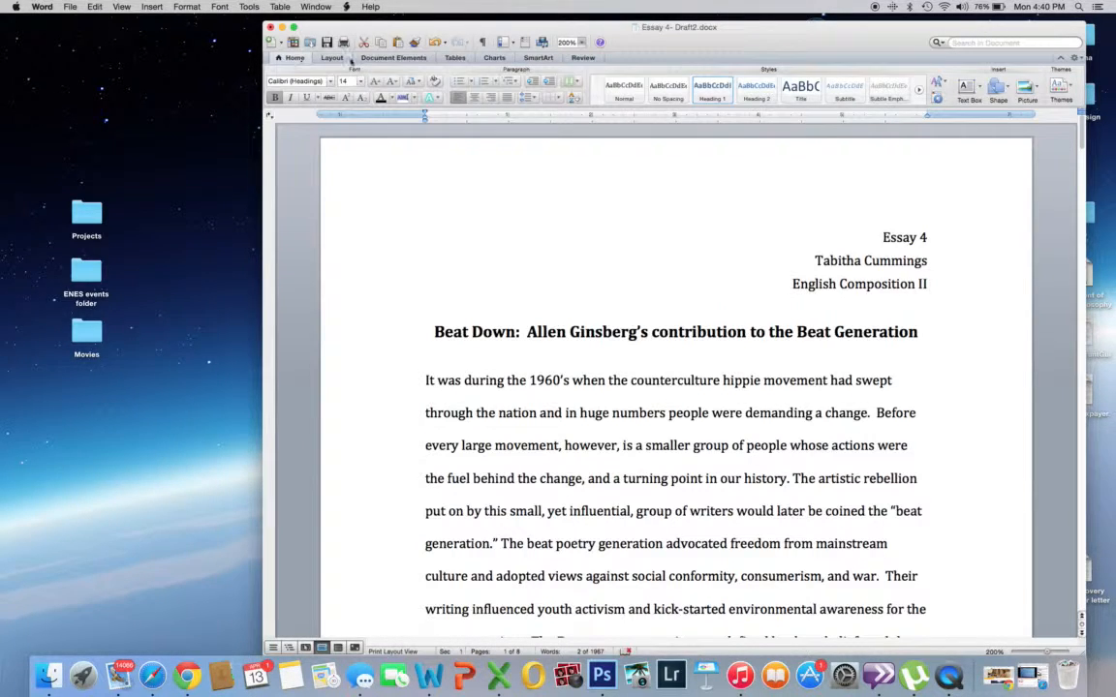
pyautogui.click(381, 59)
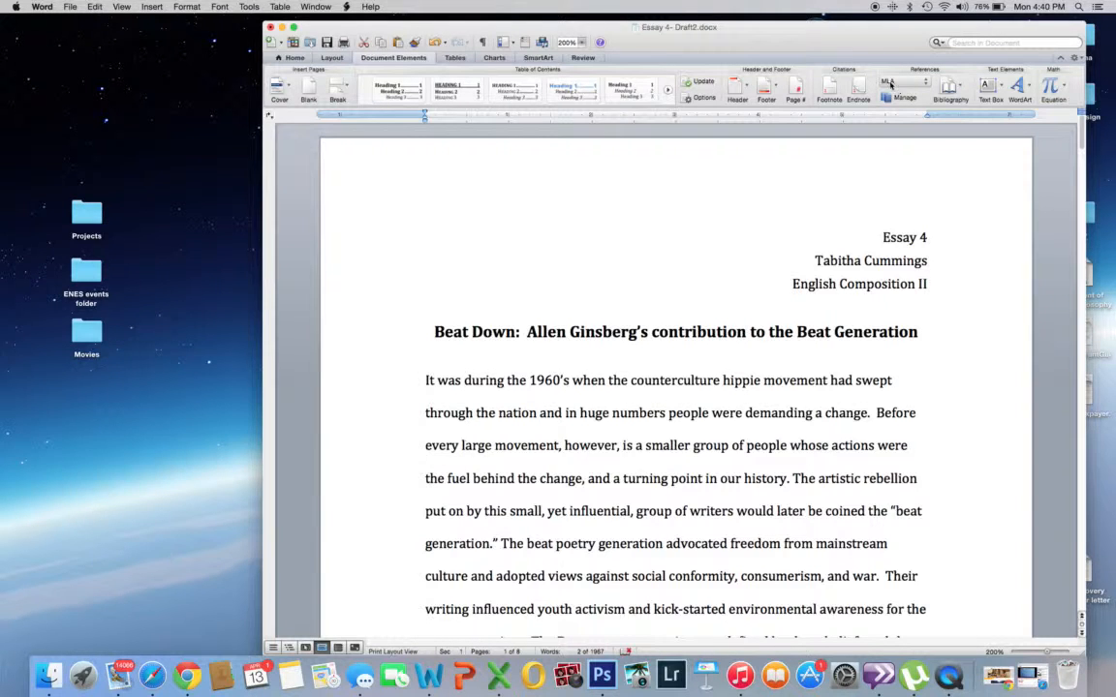
pyautogui.click(927, 84)
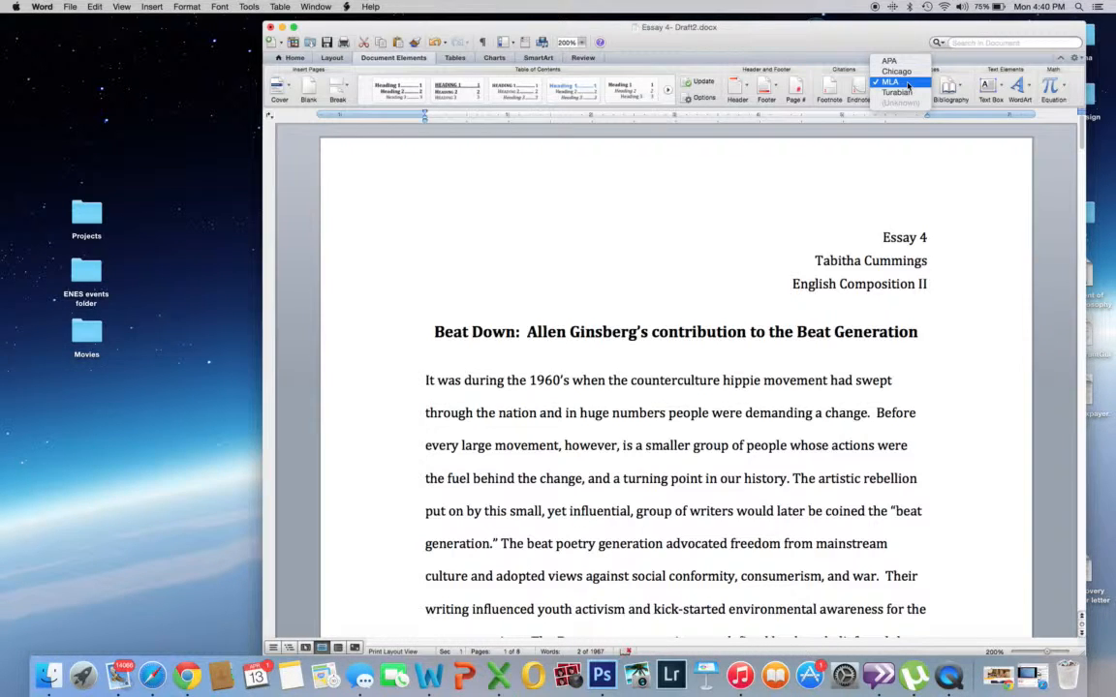
pyautogui.click(907, 84)
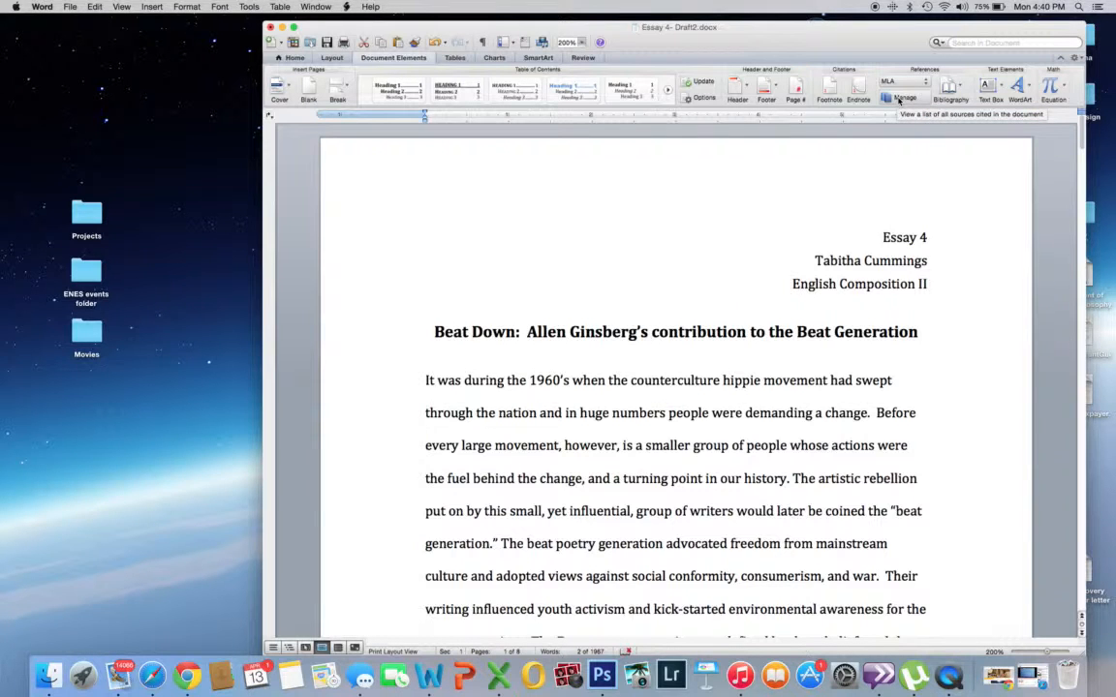
pyautogui.click(899, 99)
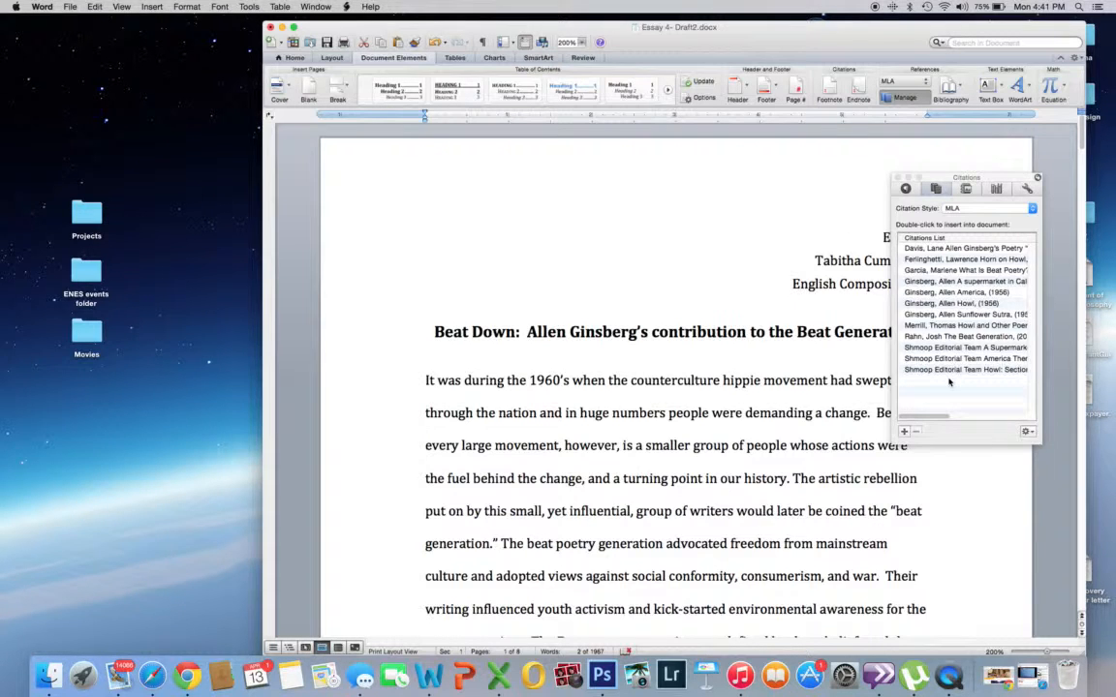
# Step: Start creating a new Web site source, enter the author's full name, and cancel without saving it
pyautogui.click(903, 433)
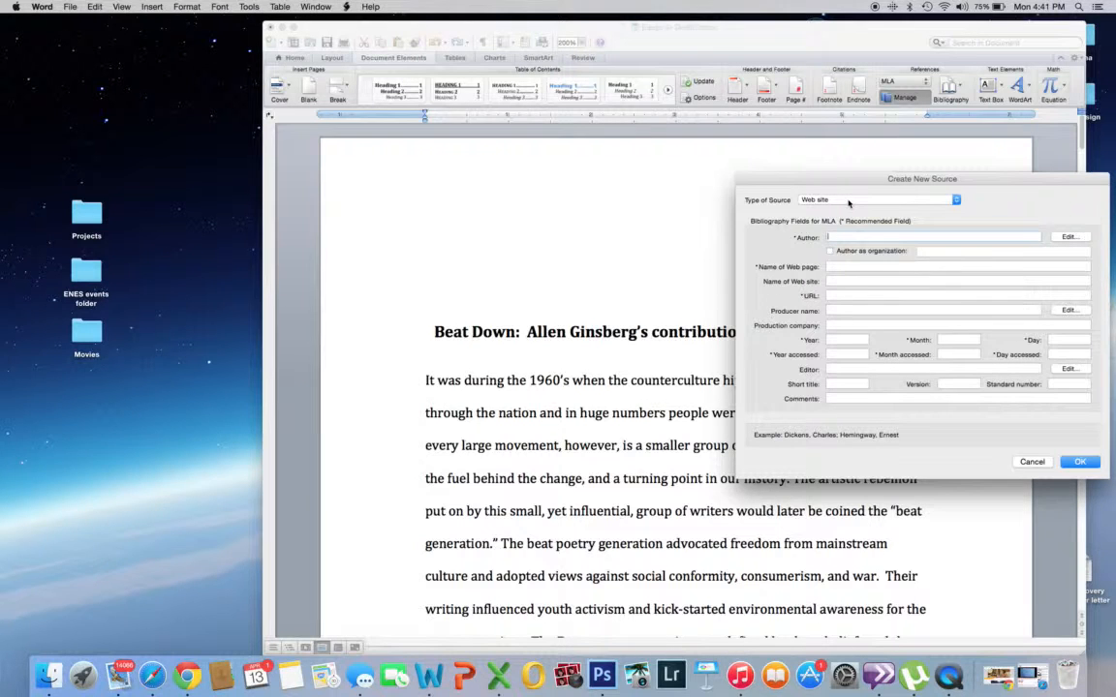
pyautogui.click(848, 202)
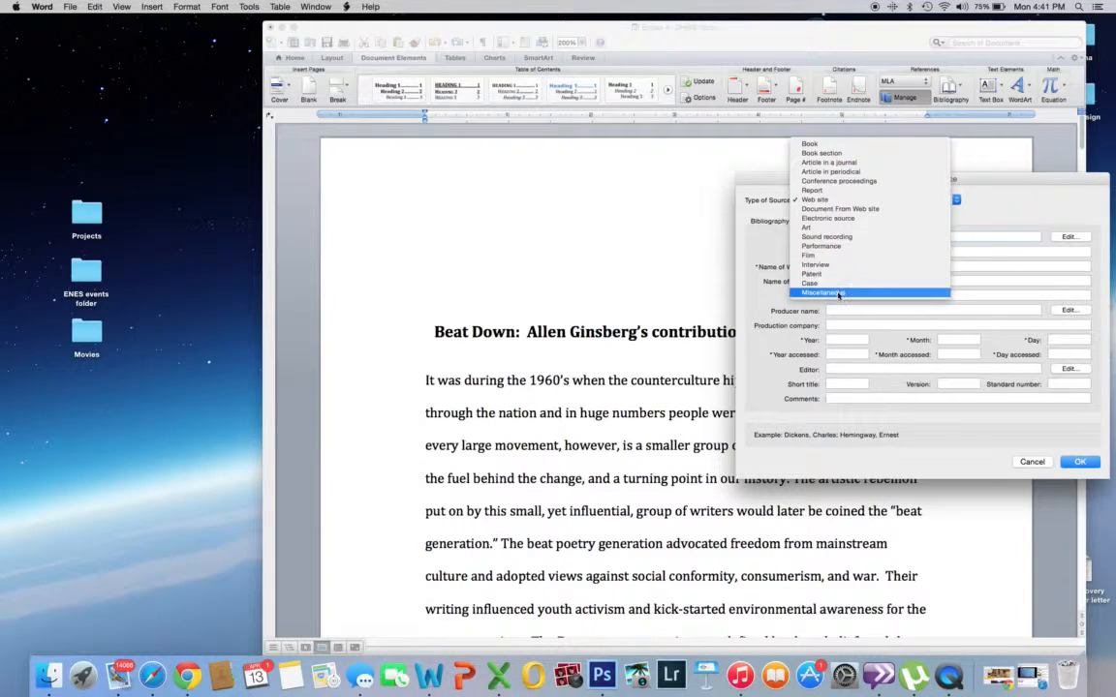
pyautogui.click(824, 200)
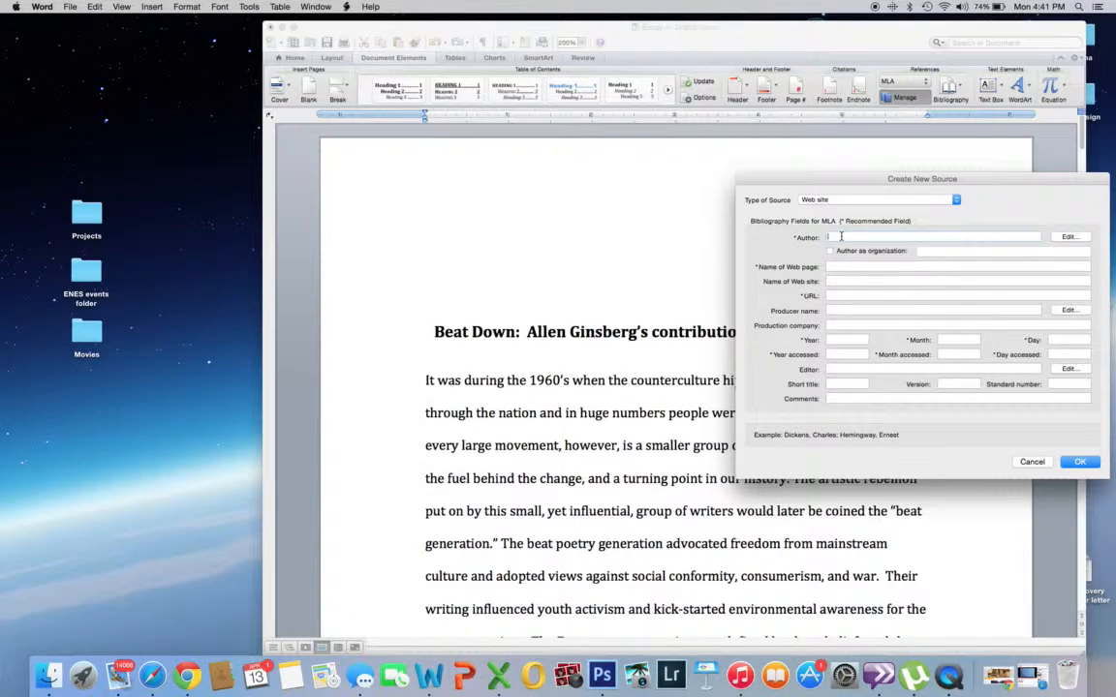
pyautogui.write('Cummings, Timothy')
pyautogui.press('BackSpace')
pyautogui.press('BackSpace')
pyautogui.press('BackSpace')
pyautogui.press('BackSpace')
pyautogui.press('BackSpace')
pyautogui.press('BackSpace')
pyautogui.press('BackSpace')
pyautogui.press('BackSpace')
pyautogui.press('BackSpace')
pyautogui.press('BackSpace')
pyautogui.press('BackSpace')
pyautogui.press('BackSpace')
pyautogui.press('BackSpace')
pyautogui.press('BackSpace')
pyautogui.press('BackSpace')
pyautogui.press('BackSpace')
pyautogui.press('BackSpace')
pyautogui.write('Tabitha Cummings')
pyautogui.press('Tab')
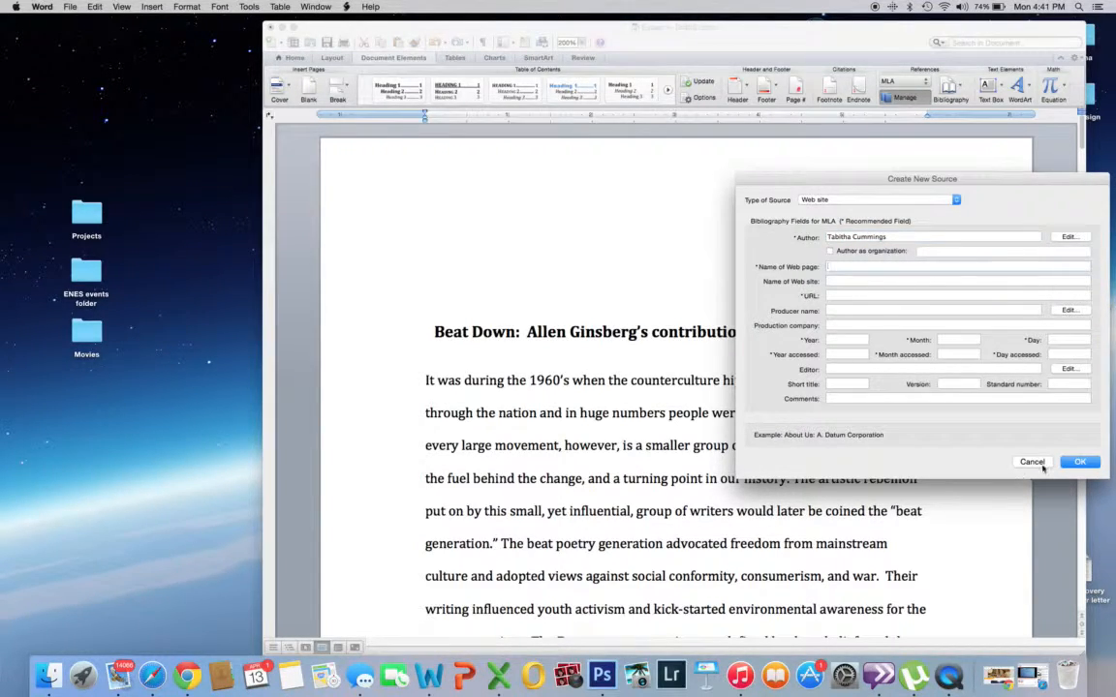
pyautogui.click(1031, 461)
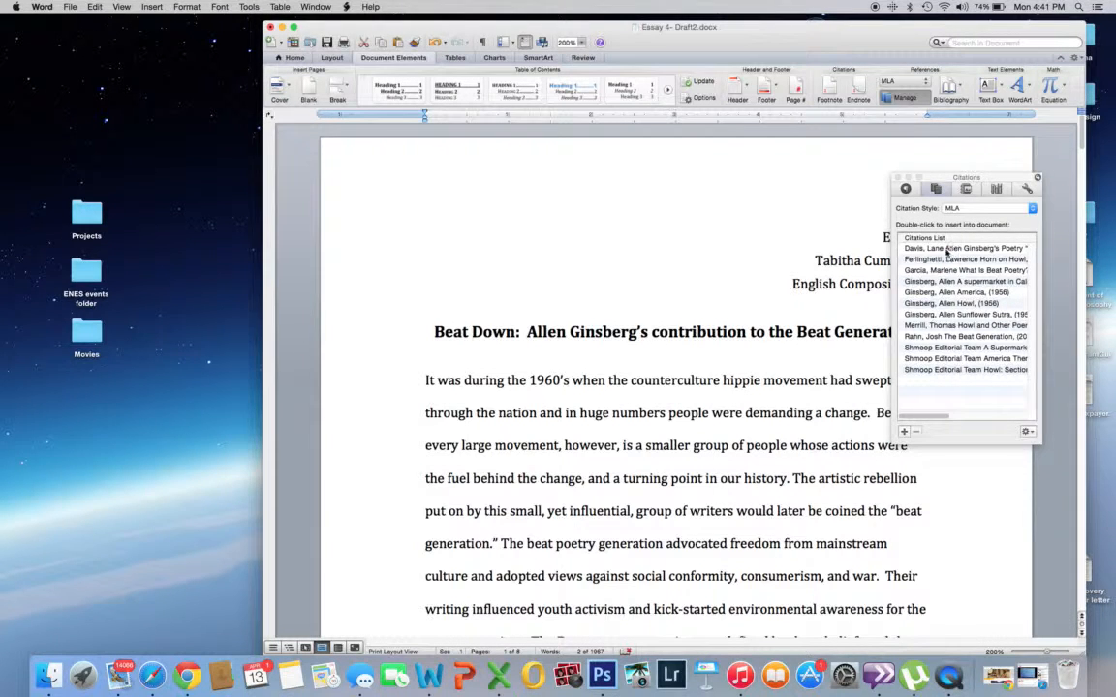
# Step: Open the first listed source, the "Sunflower Sutra" summary and analysis, for editing and examine its bibliography fields
pyautogui.click(946, 249)
pyautogui.click(1027, 431)
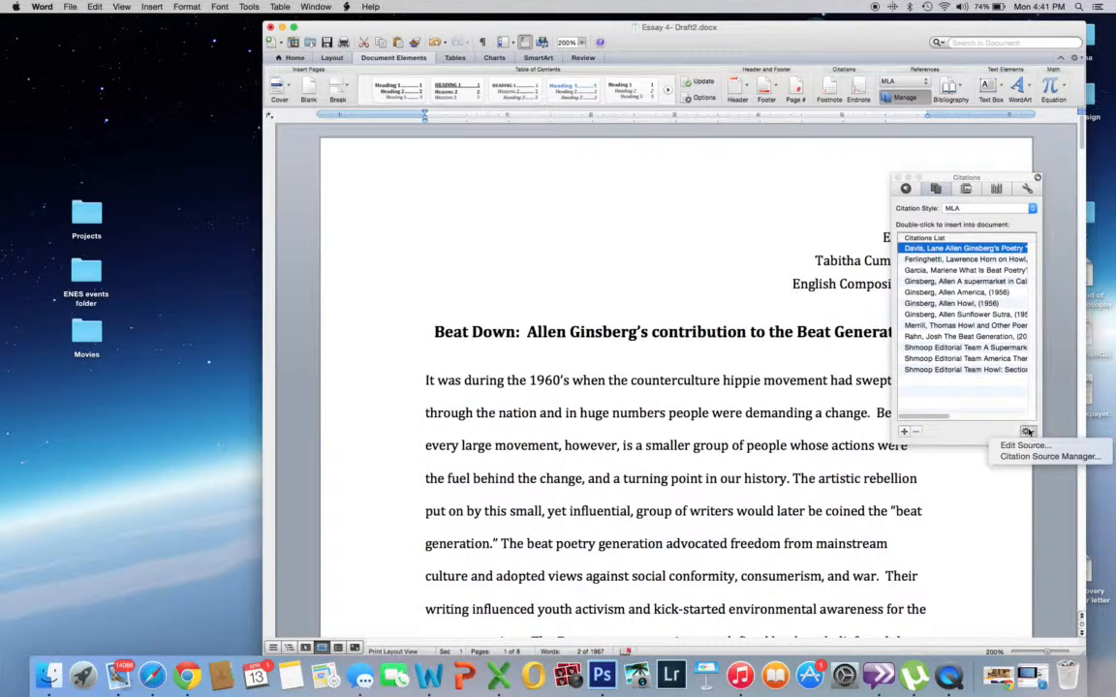
pyautogui.click(1025, 446)
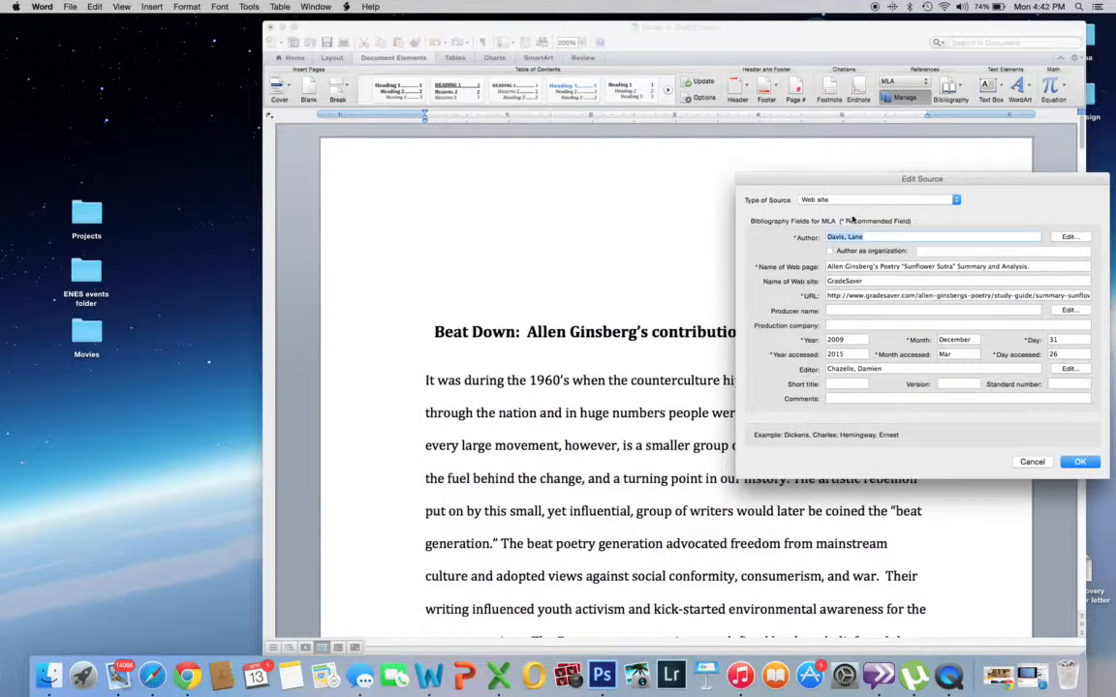
pyautogui.click(880, 237)
pyautogui.click(898, 280)
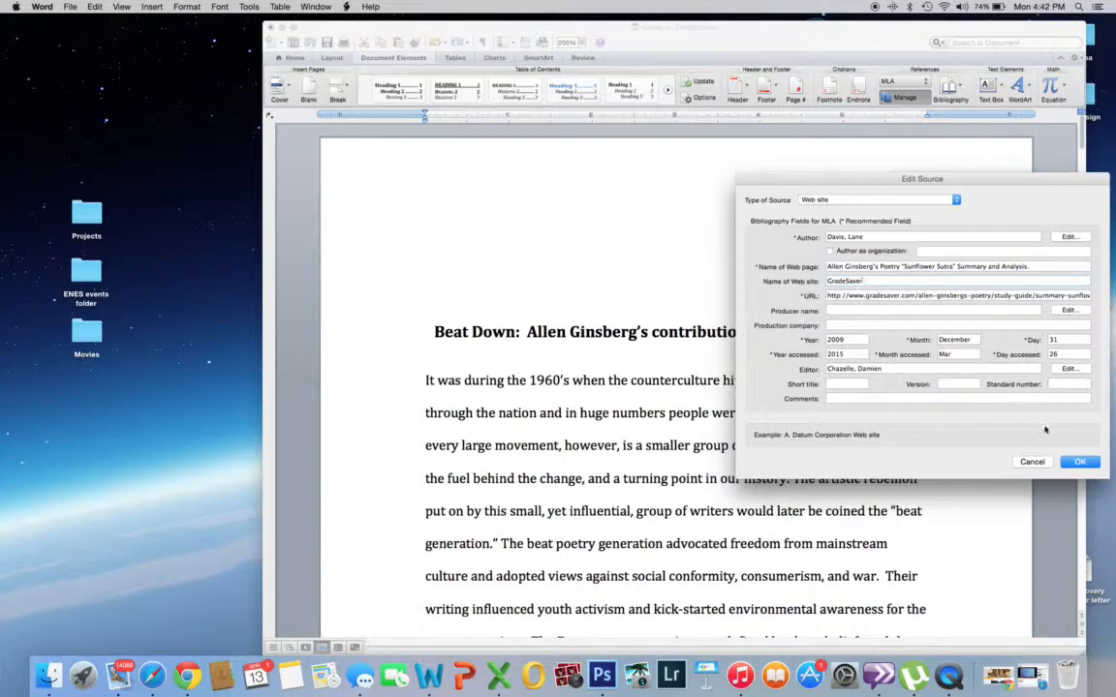
# Step: Try the Article in a journal type for this source, return it to Web site, and cancel the edit
pyautogui.click(952, 199)
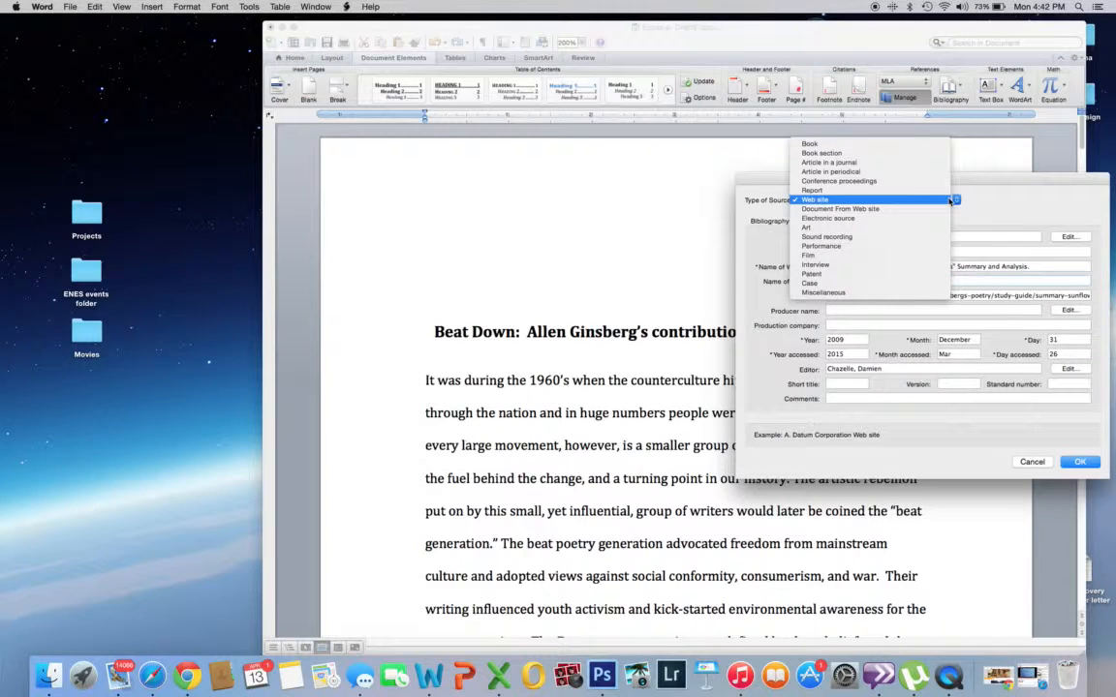
pyautogui.click(922, 165)
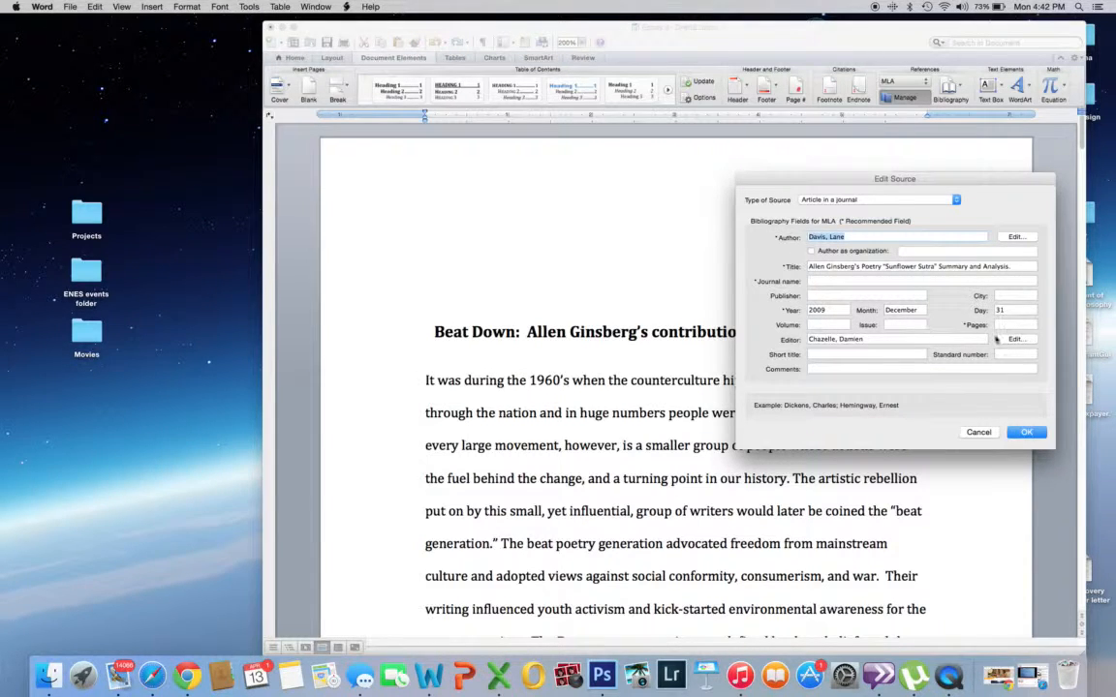
pyautogui.click(848, 199)
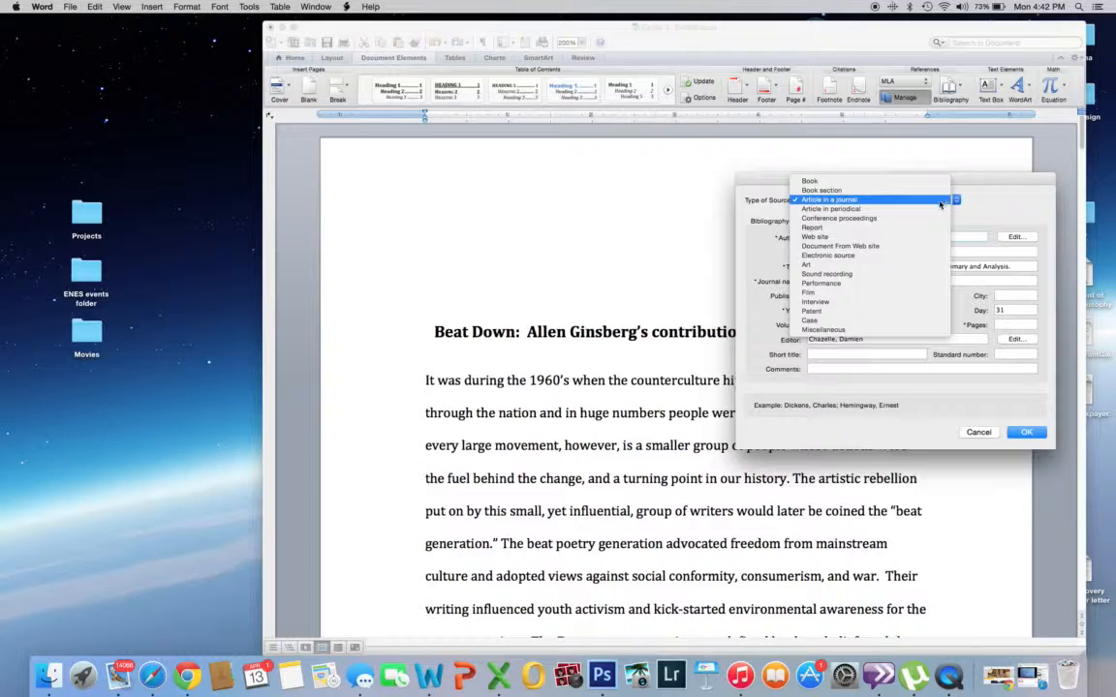
pyautogui.click(911, 237)
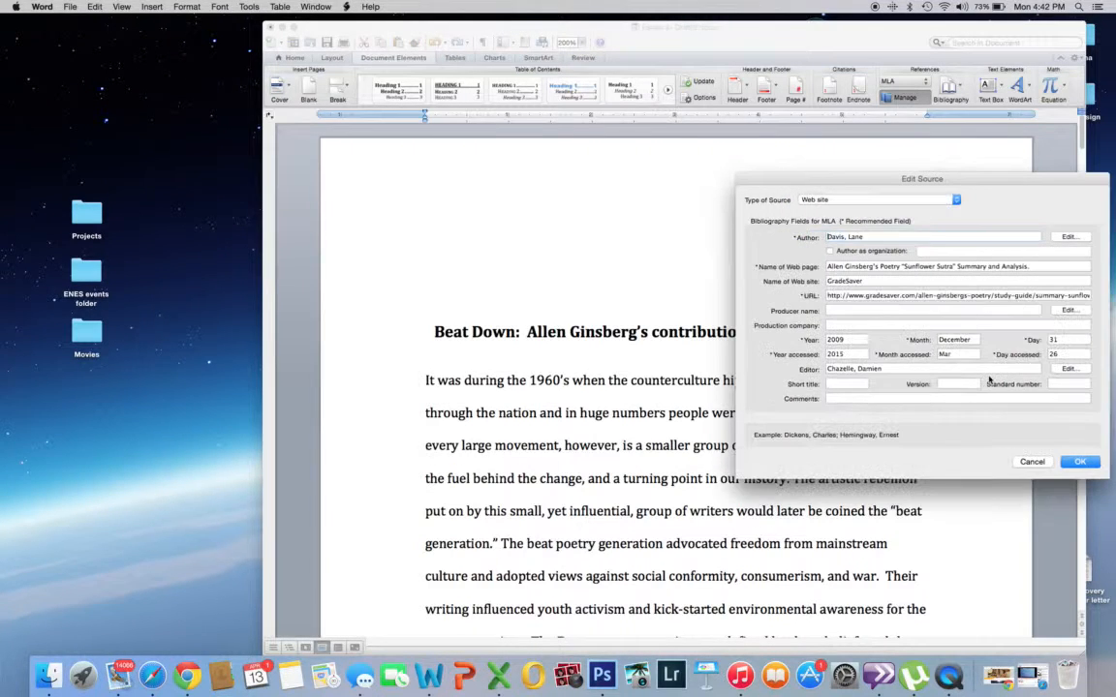
pyautogui.click(1032, 461)
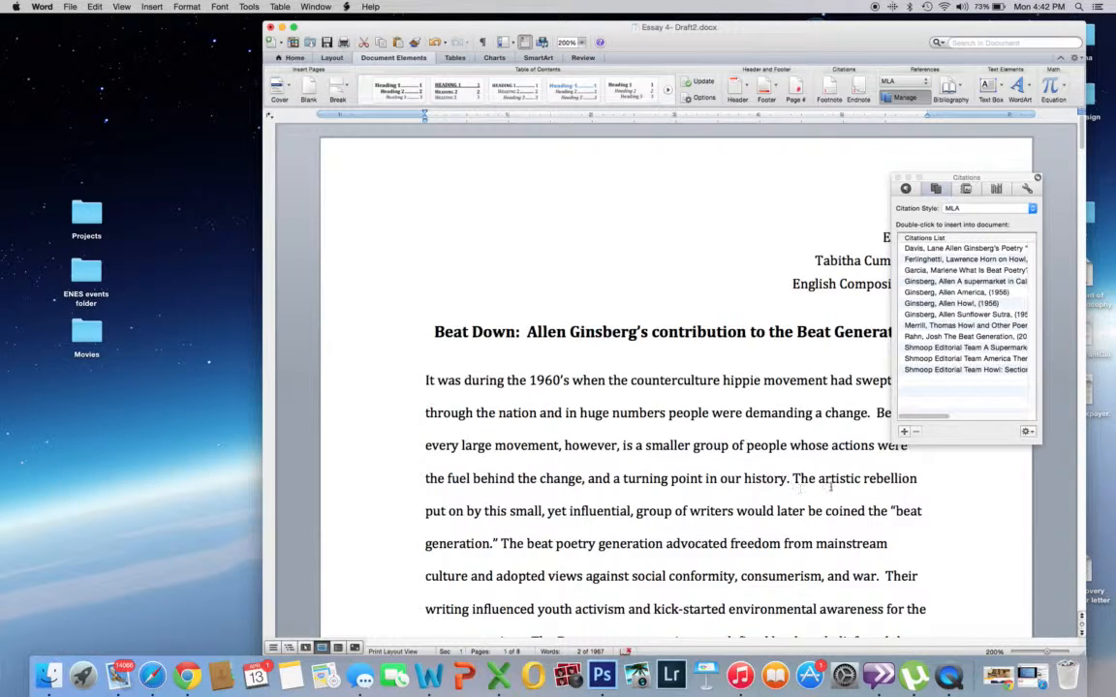
# Step: Try inserting the first listed source as an in-text citation after "beat generation." in the opening paragraph, and delete it
pyautogui.click(794, 479)
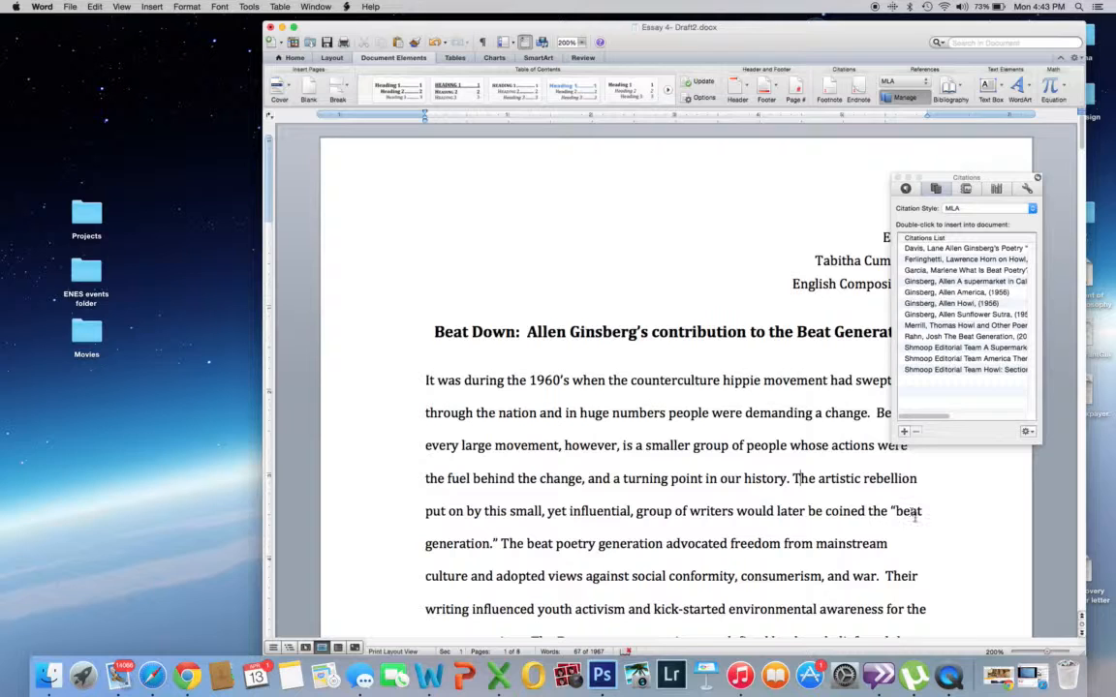
pyautogui.click(494, 543)
pyautogui.doubleClick(937, 251)
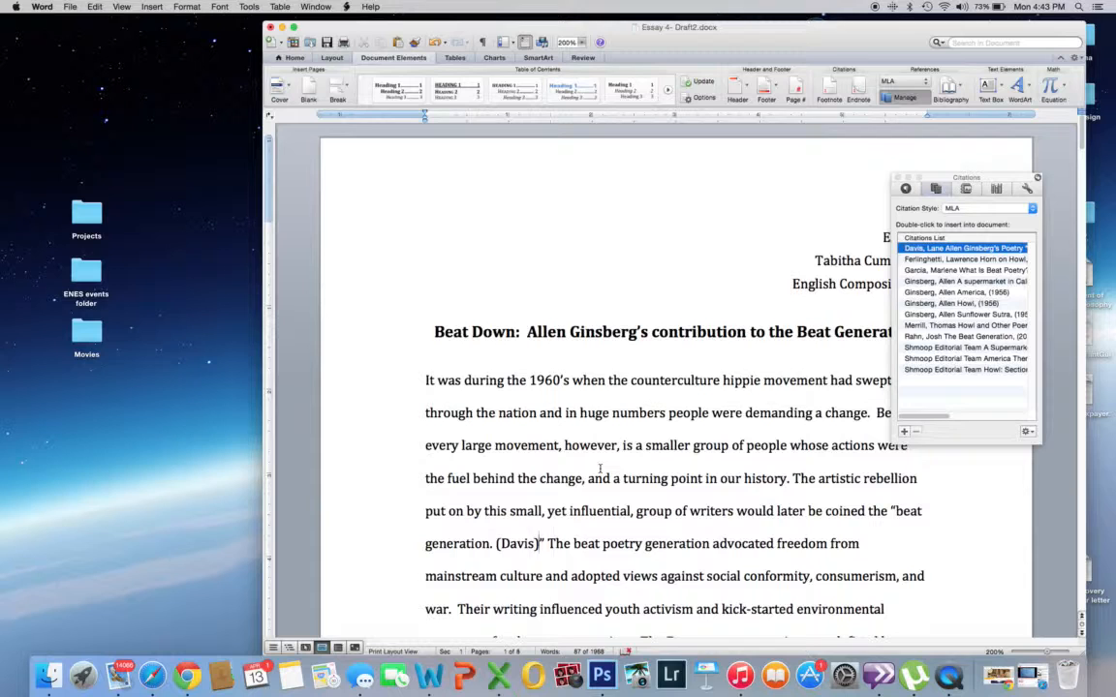
pyautogui.click(513, 543)
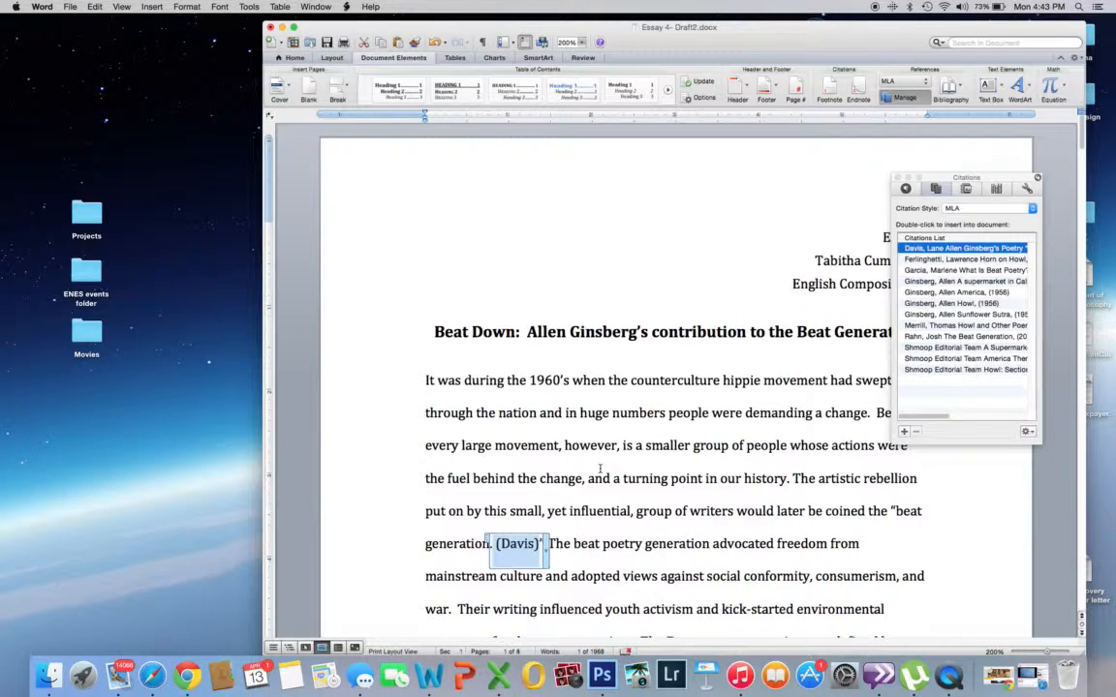
pyautogui.press('BackSpace')
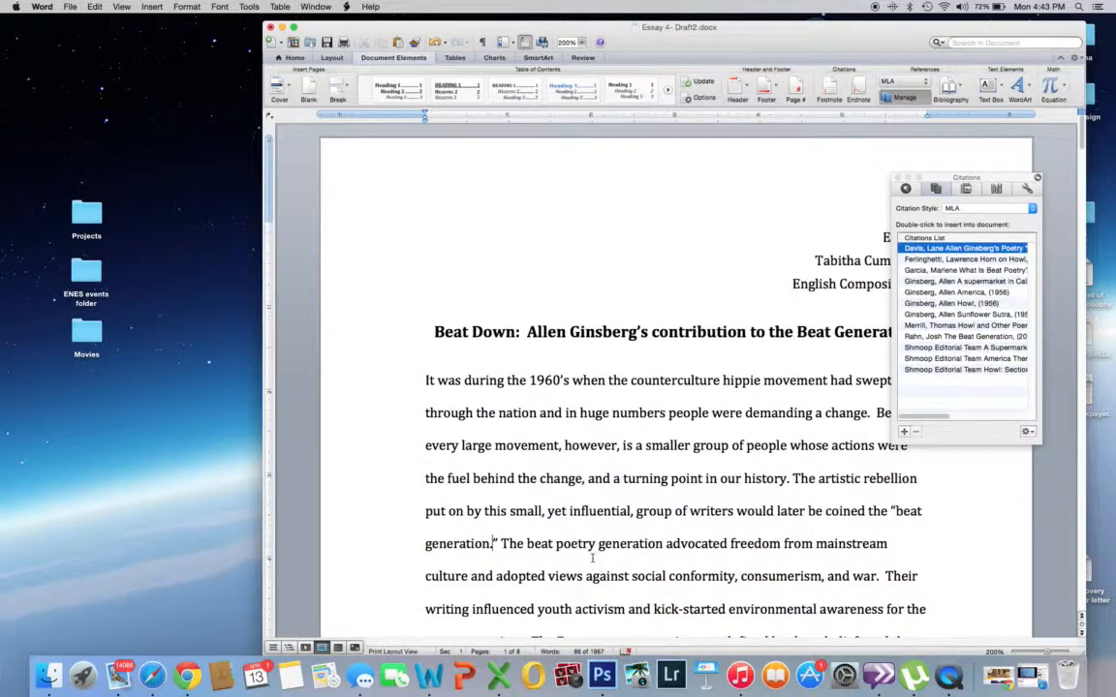
# Step: Add three blank paragraphs after the essay's closing sentence and place the cursor on the second one
pyautogui.scroll(-10, 593, 514)
pyautogui.scroll(-15, 593, 558)
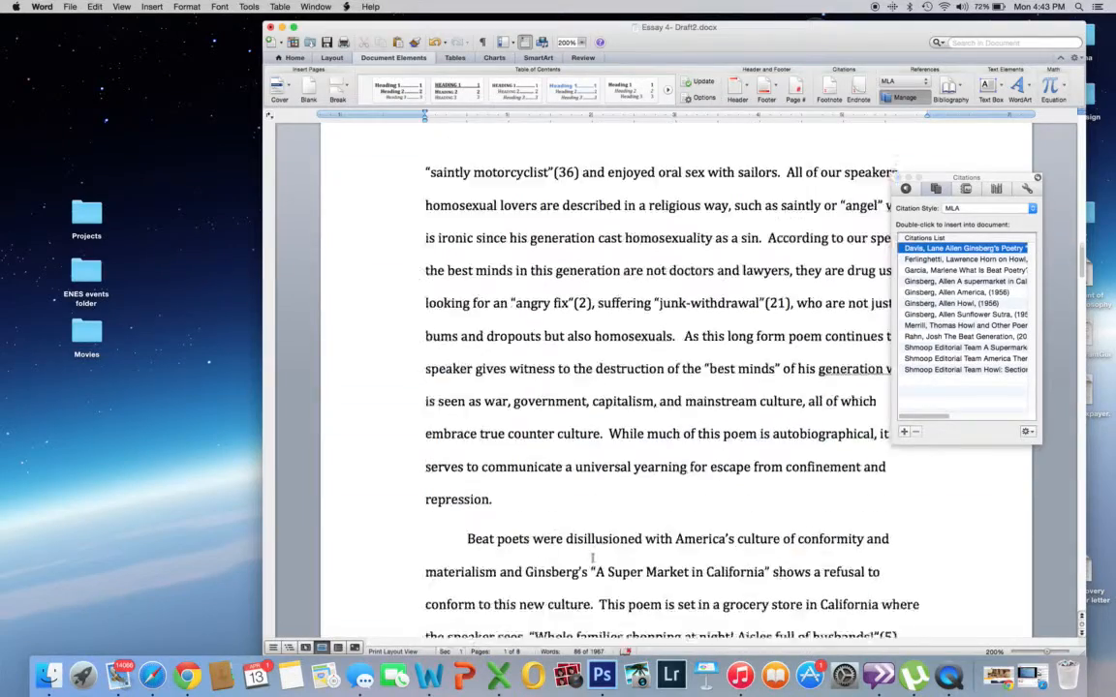
pyautogui.scroll(-15, 593, 558)
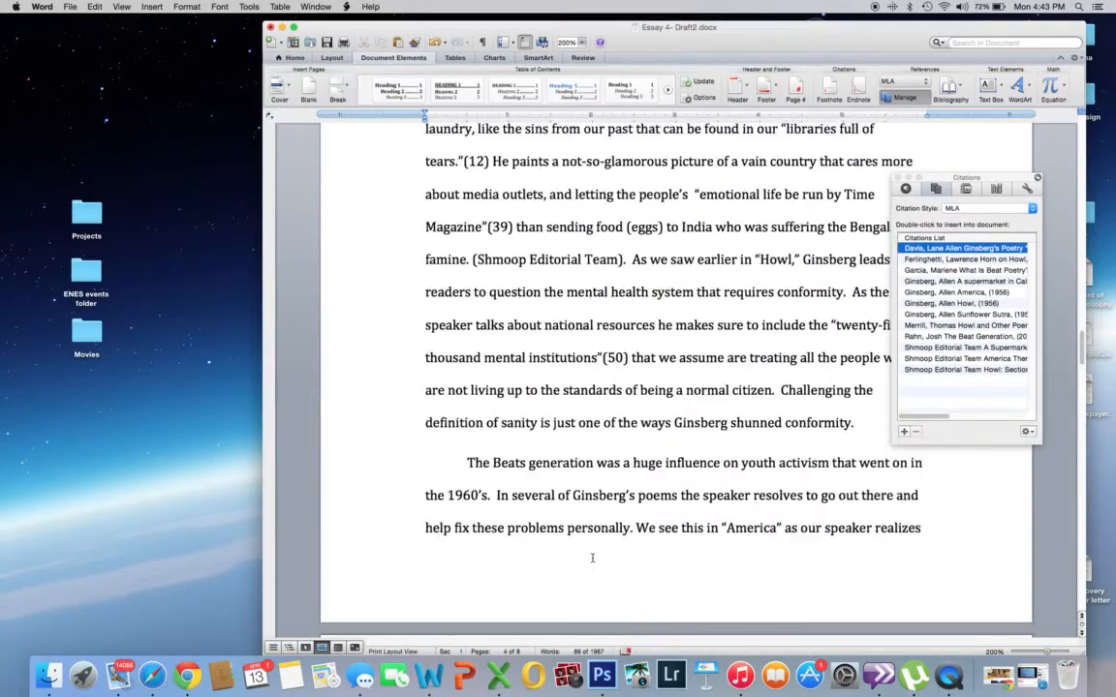
pyautogui.scroll(-20, 592, 558)
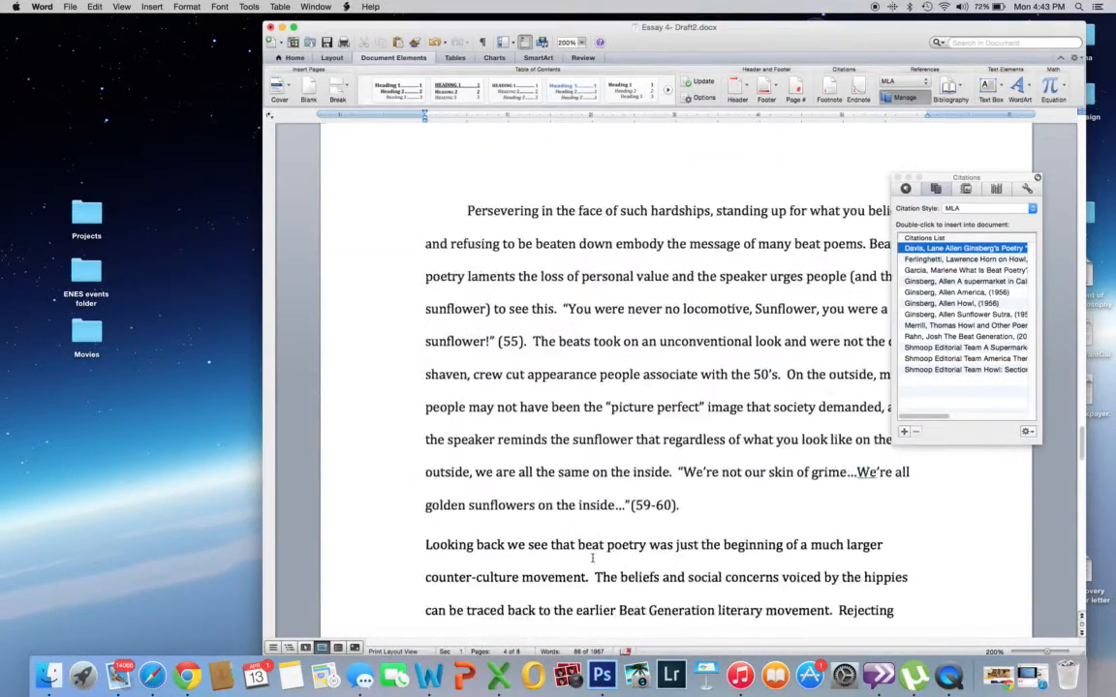
pyautogui.scroll(-5, 593, 558)
pyautogui.scroll(2, 593, 555)
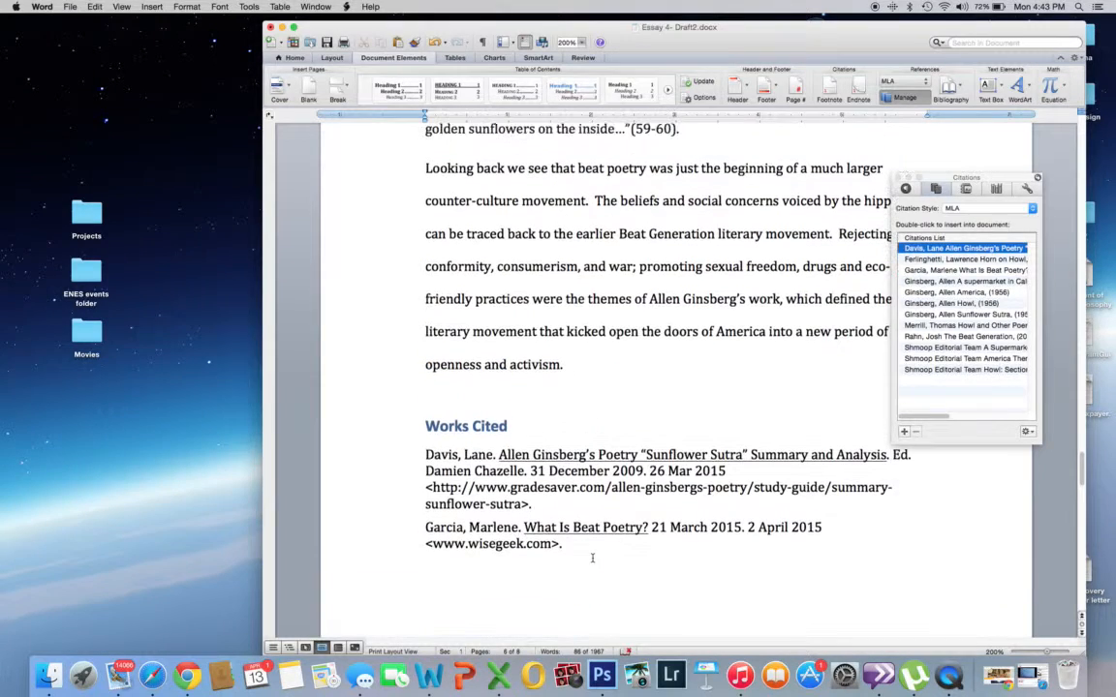
pyautogui.click(433, 404)
pyautogui.click(573, 370)
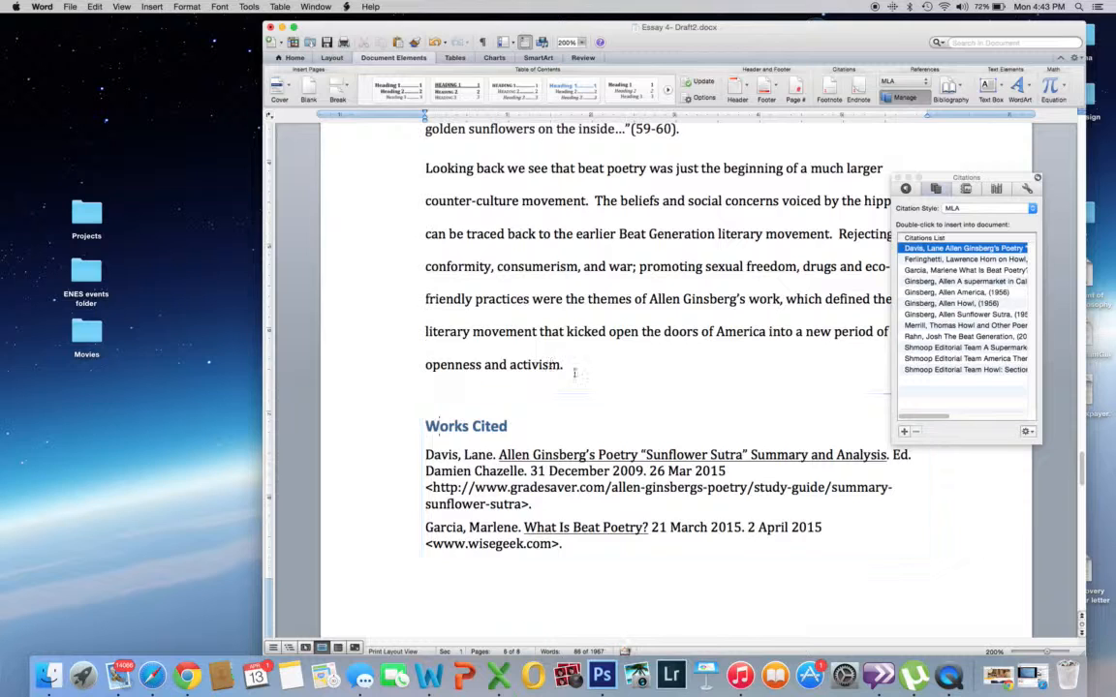
pyautogui.press('Return')
pyautogui.press('Return')
pyautogui.press('Return')
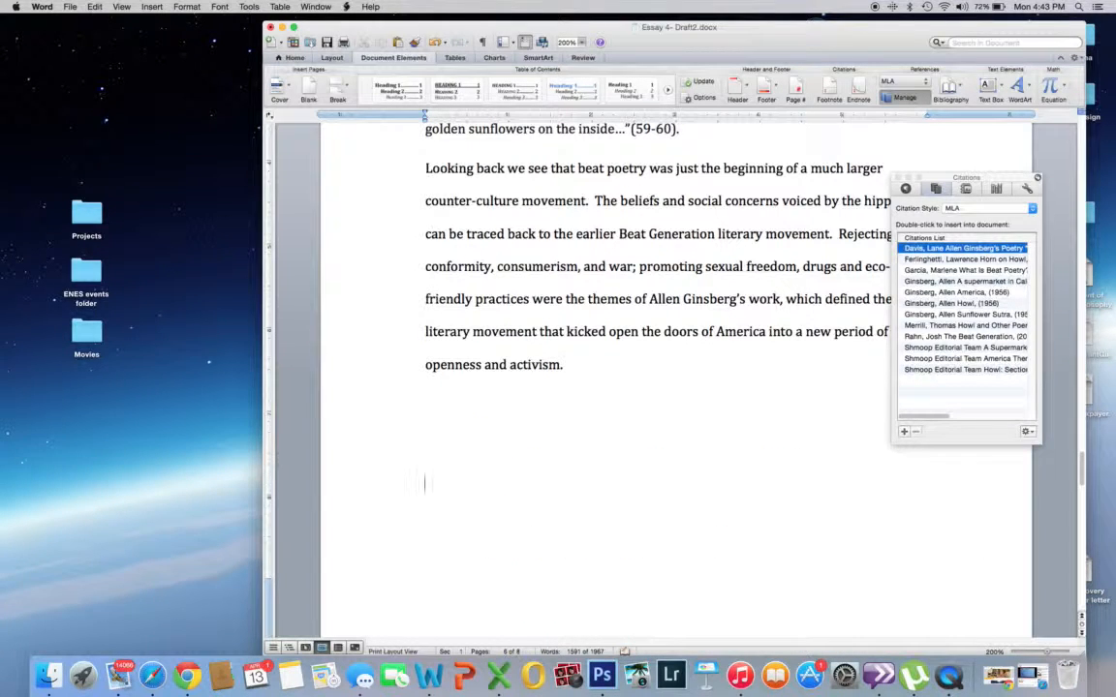
pyautogui.click(415, 443)
# Step: Close the Citations window and insert the built-in Works Cited bibliography at the cursor after the essay's conclusion
pyautogui.click(897, 179)
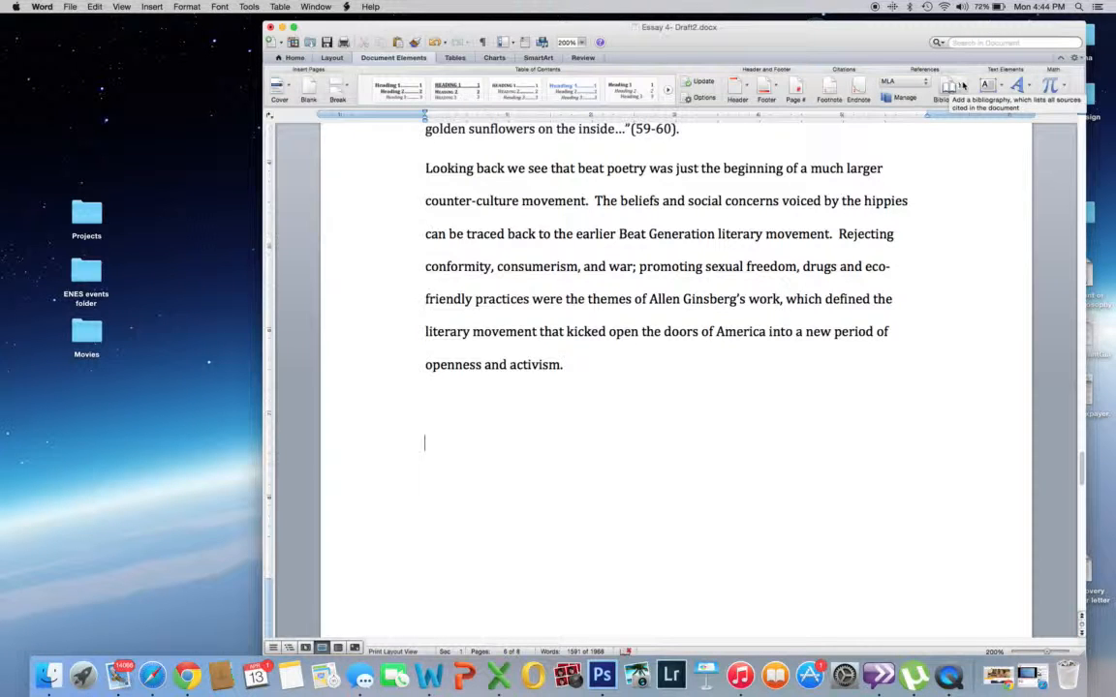
pyautogui.click(959, 87)
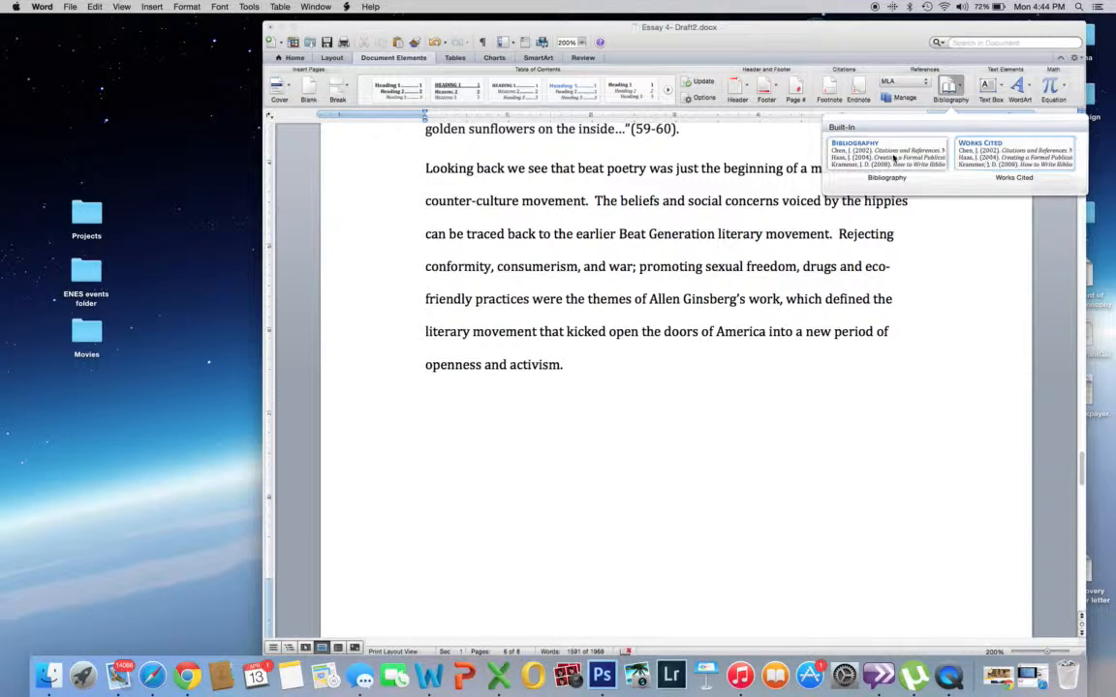
pyautogui.click(985, 157)
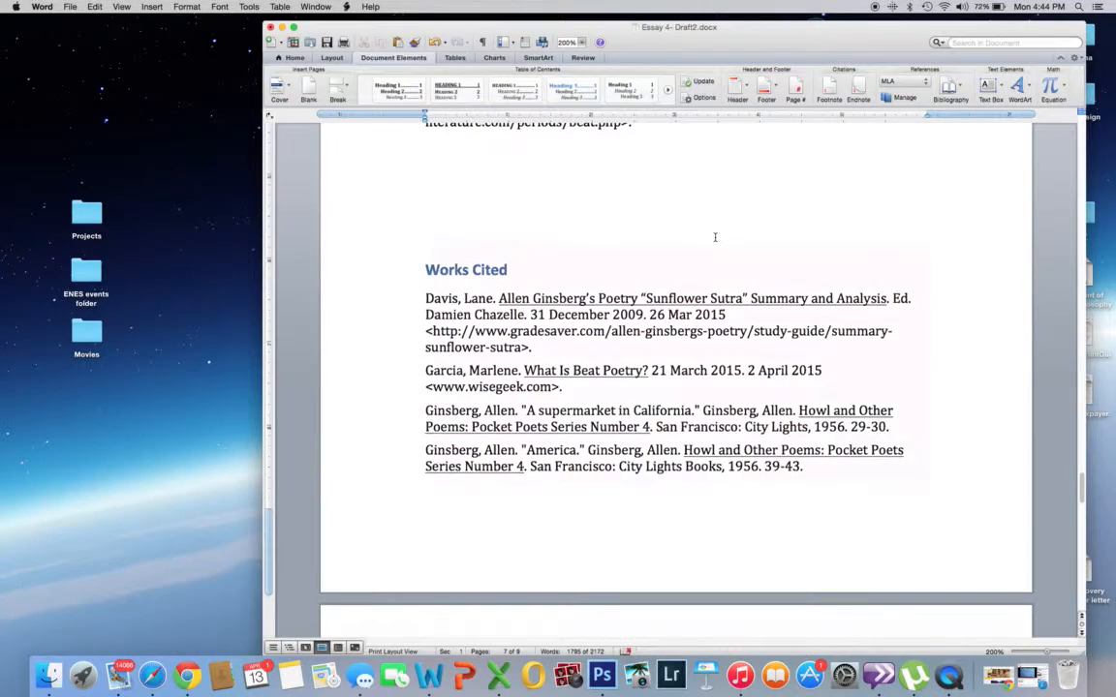
pyautogui.scroll(10, 715, 237)
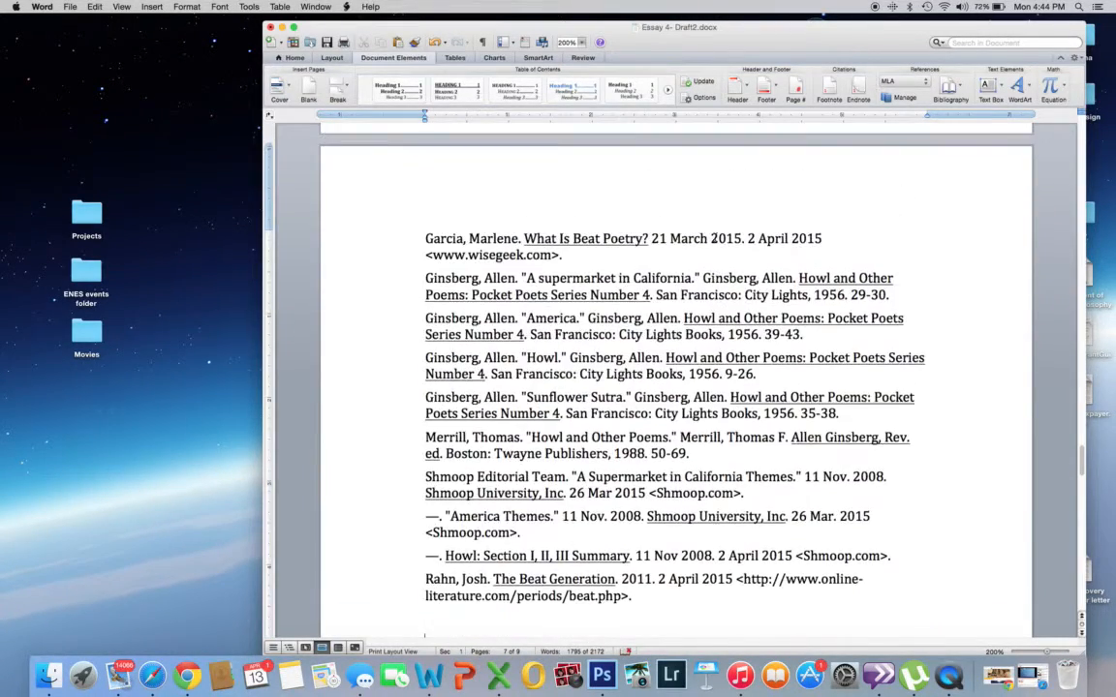
pyautogui.scroll(5, 715, 238)
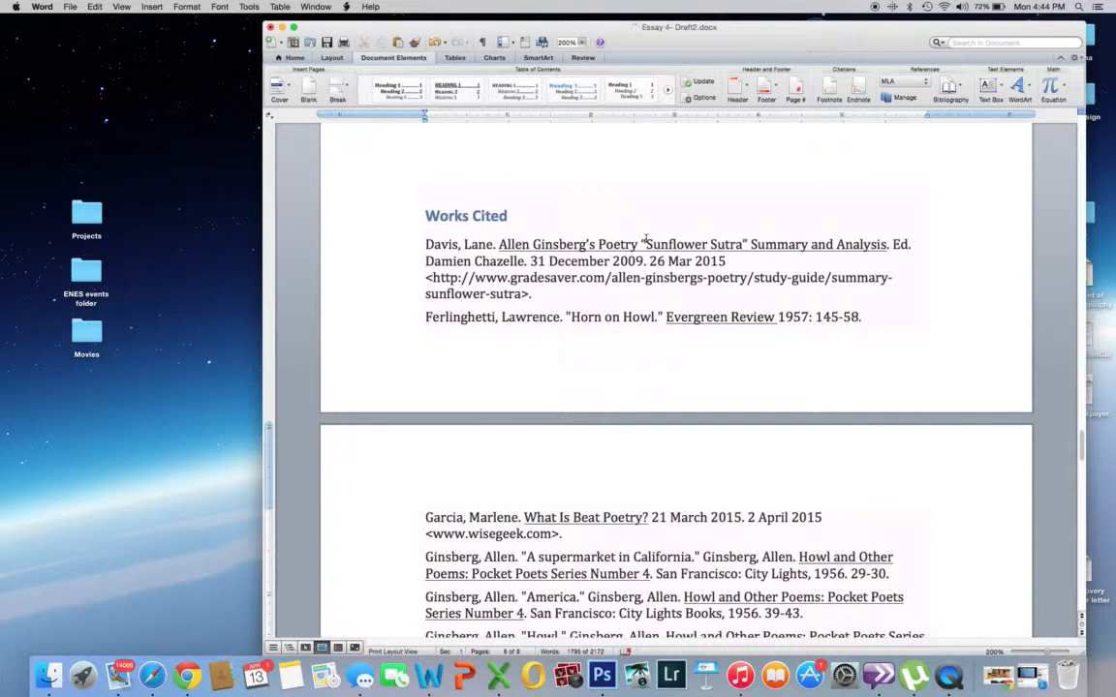
pyautogui.scroll(-4, 646, 239)
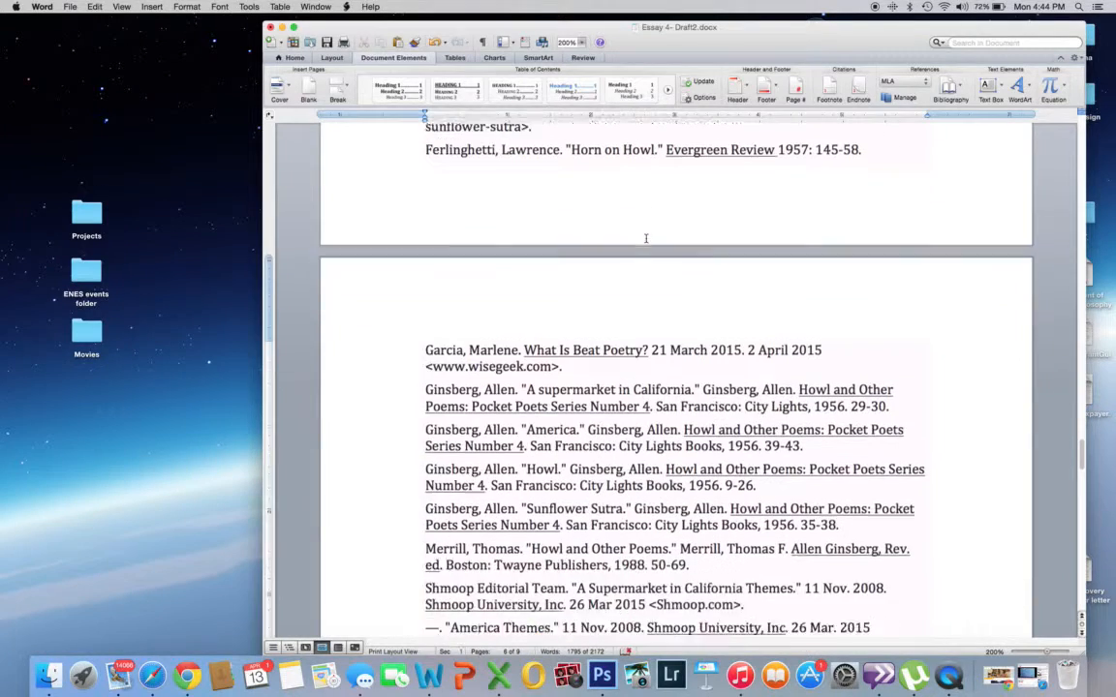
pyautogui.scroll(-2, 698, 467)
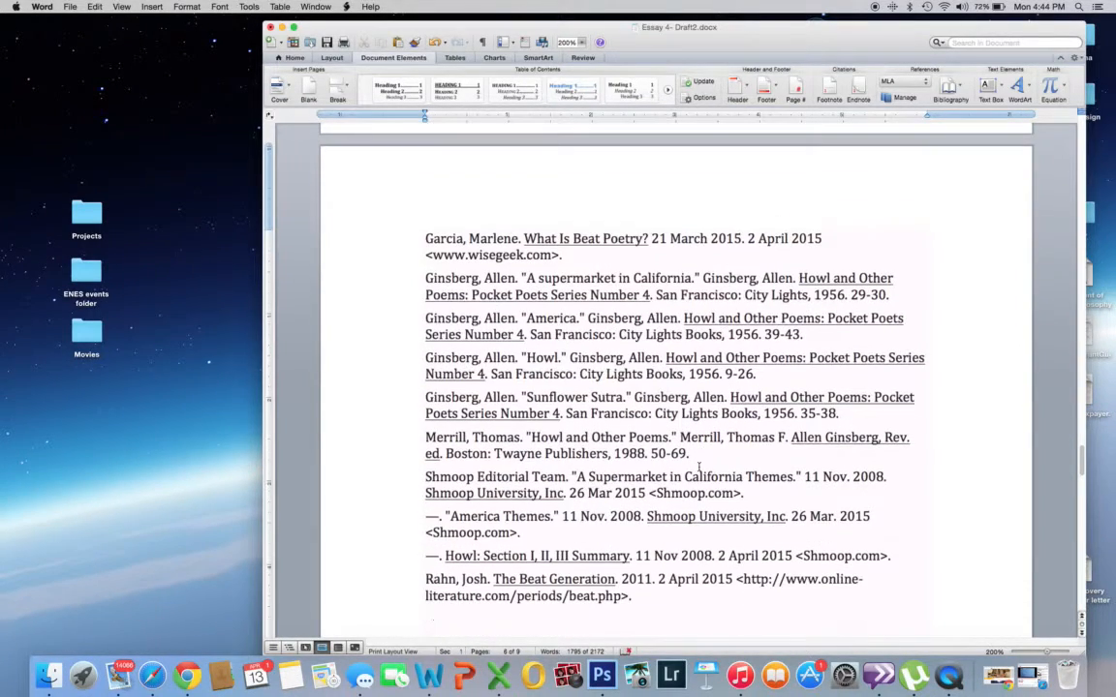
# Step: Reopen the citations list for the essay and bring up the Citation Source Manager
pyautogui.scroll(10, 698, 467)
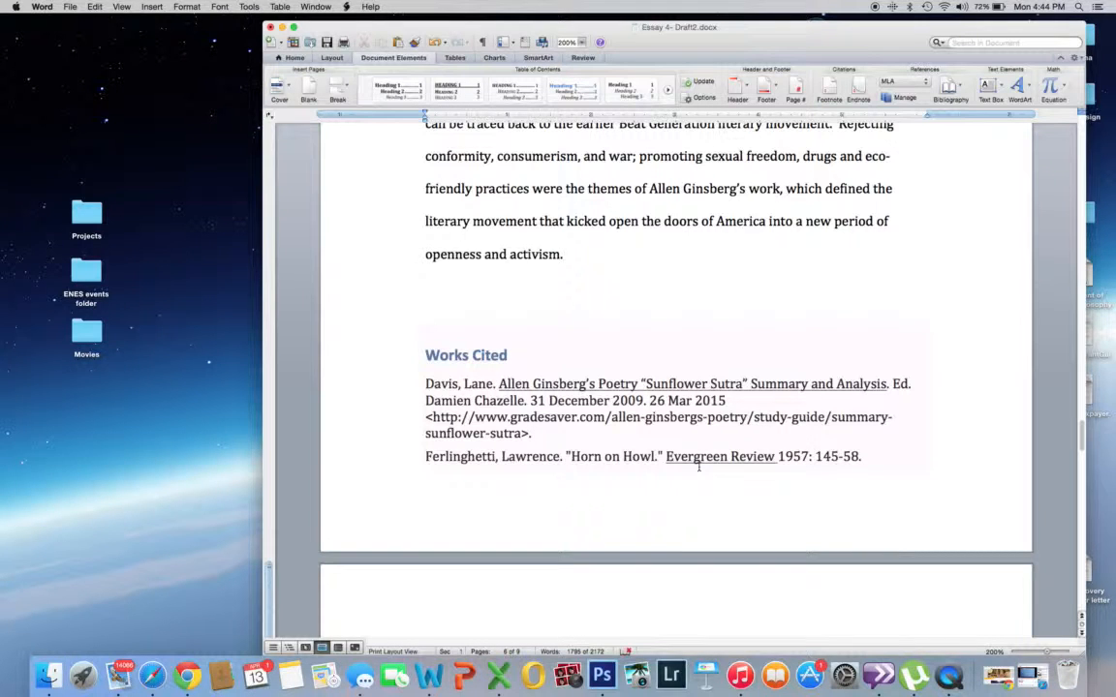
pyautogui.click(902, 101)
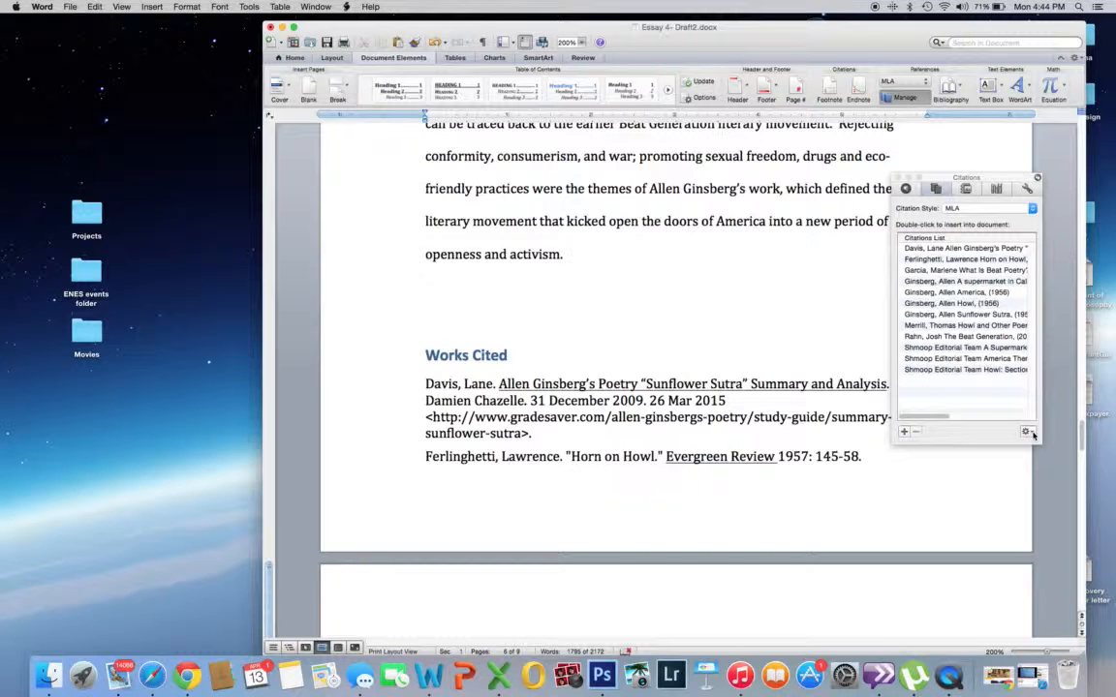
pyautogui.click(1030, 432)
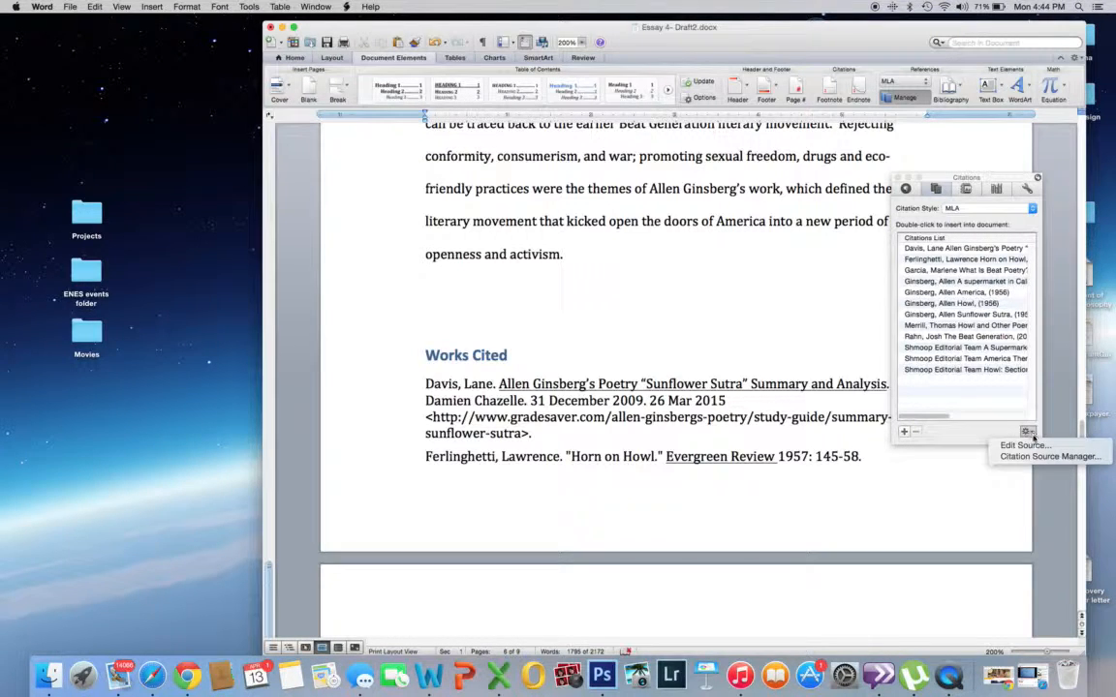
pyautogui.click(1032, 435)
pyautogui.click(1032, 434)
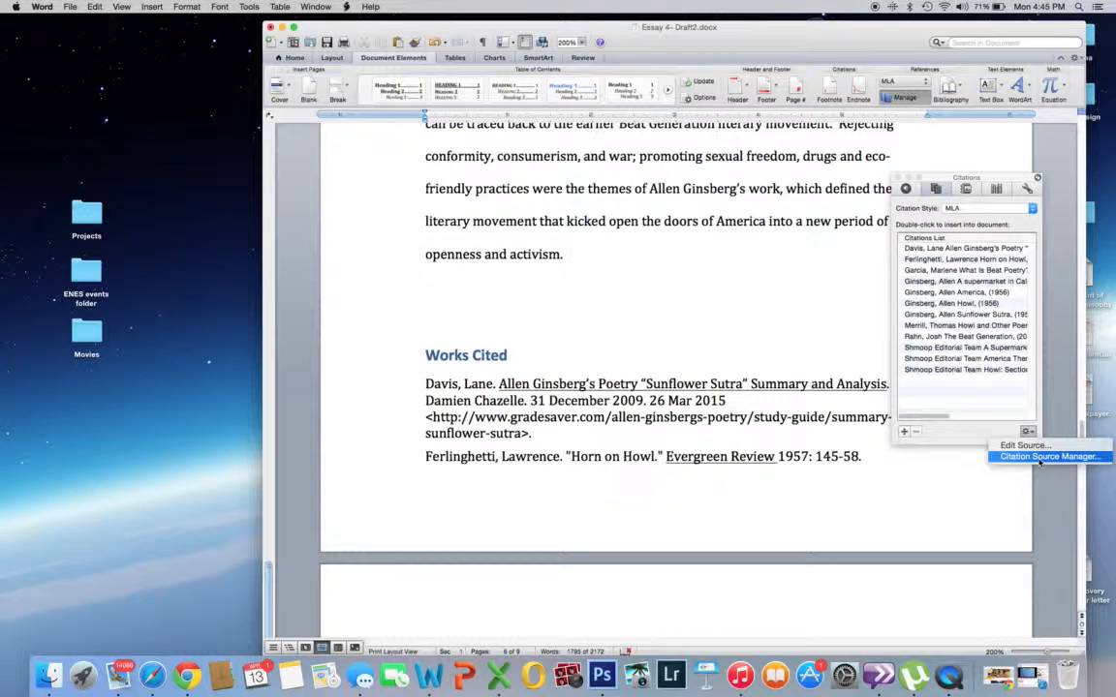
pyautogui.click(1039, 460)
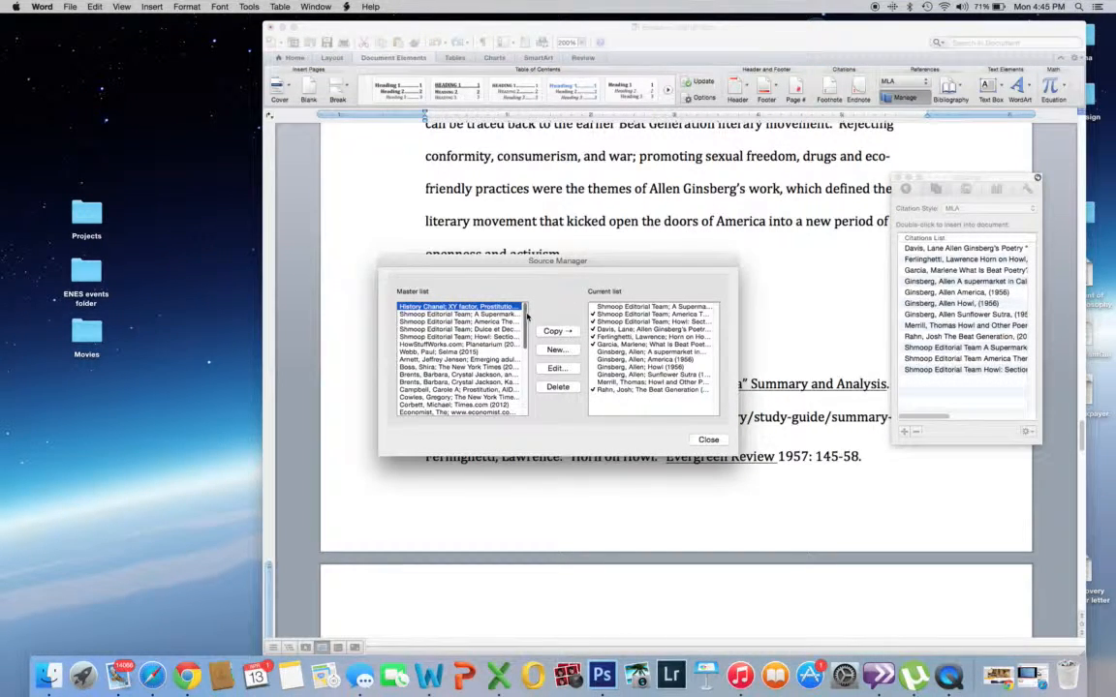
# Step: Examine the sources in the Source Manager's Master list from beginning to end, and close both the manager and the Citations window
pyautogui.moveTo(527, 317); pyautogui.dragTo(527, 388)
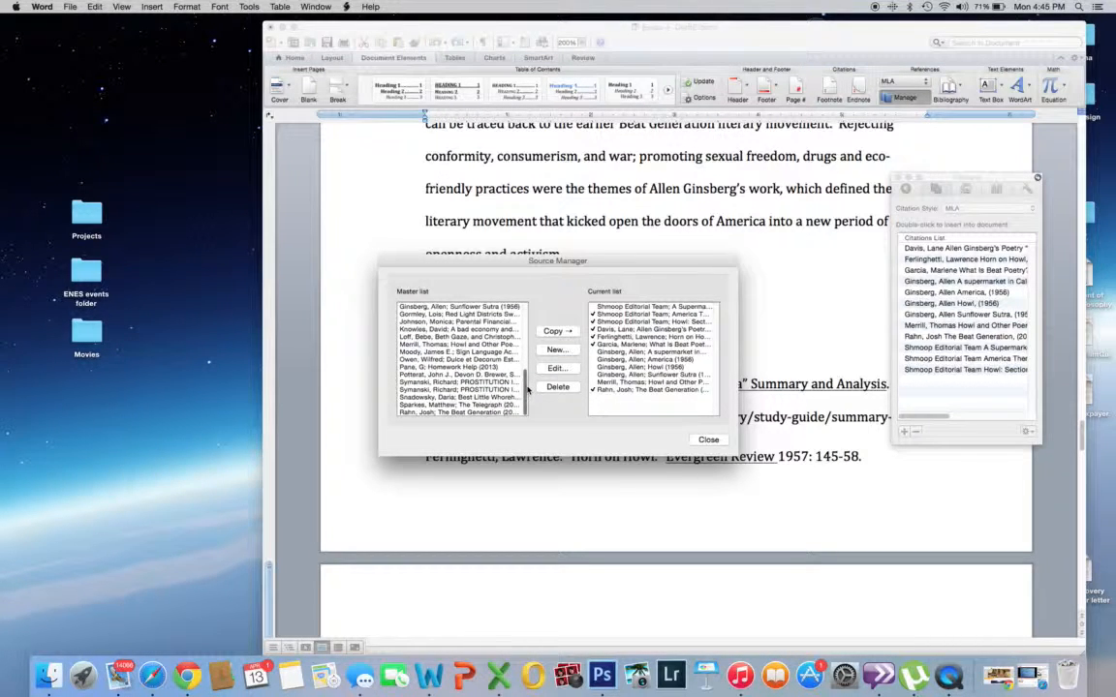
pyautogui.moveTo(526, 386); pyautogui.dragTo(526, 326)
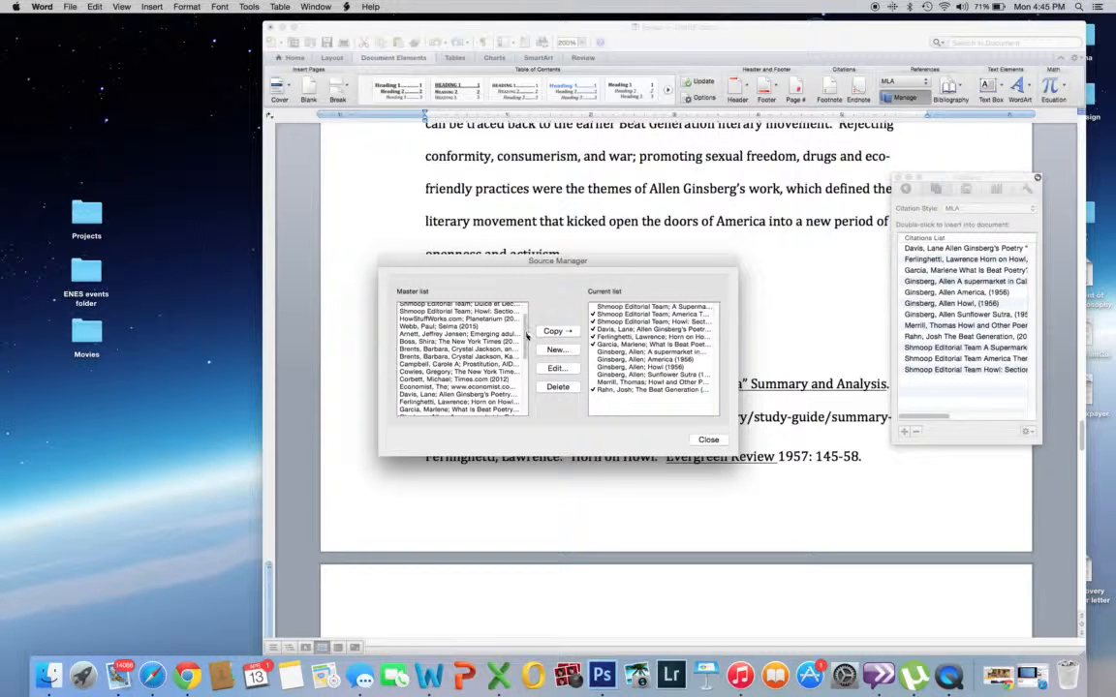
pyautogui.moveTo(526, 334); pyautogui.dragTo(525, 373)
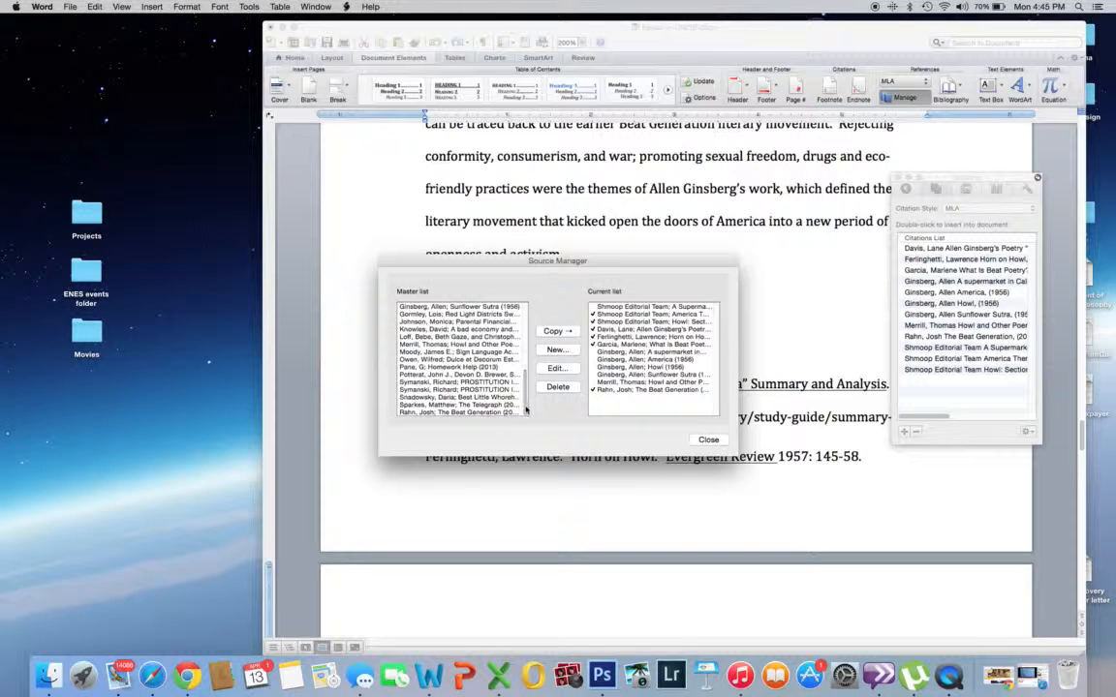
pyautogui.click(708, 440)
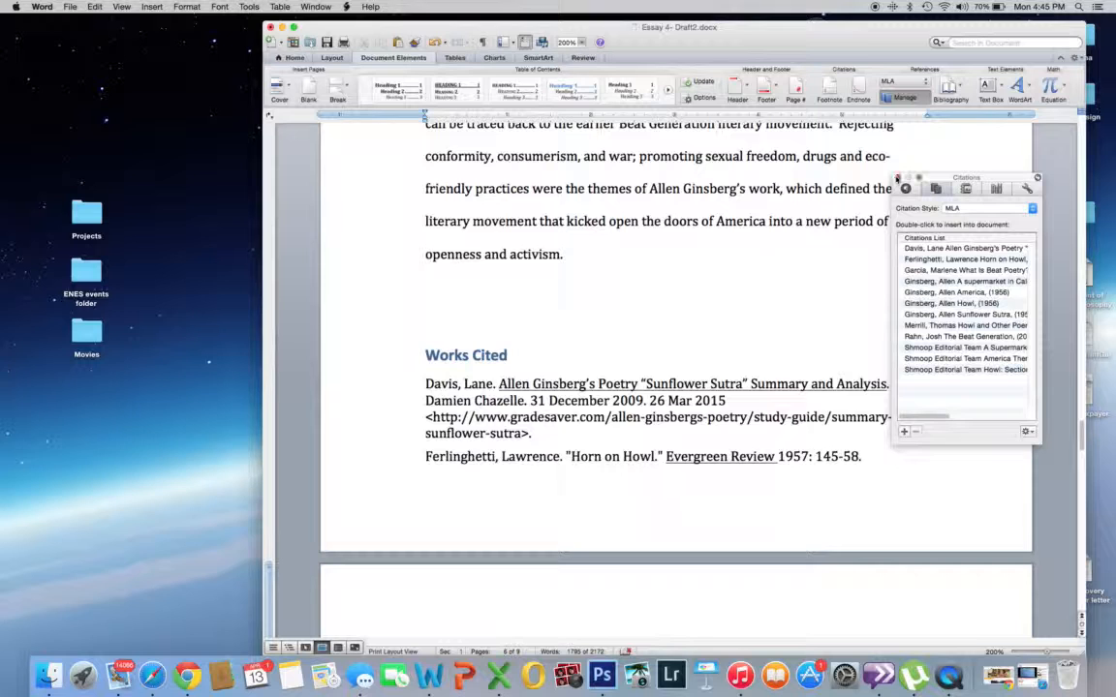
pyautogui.click(897, 180)
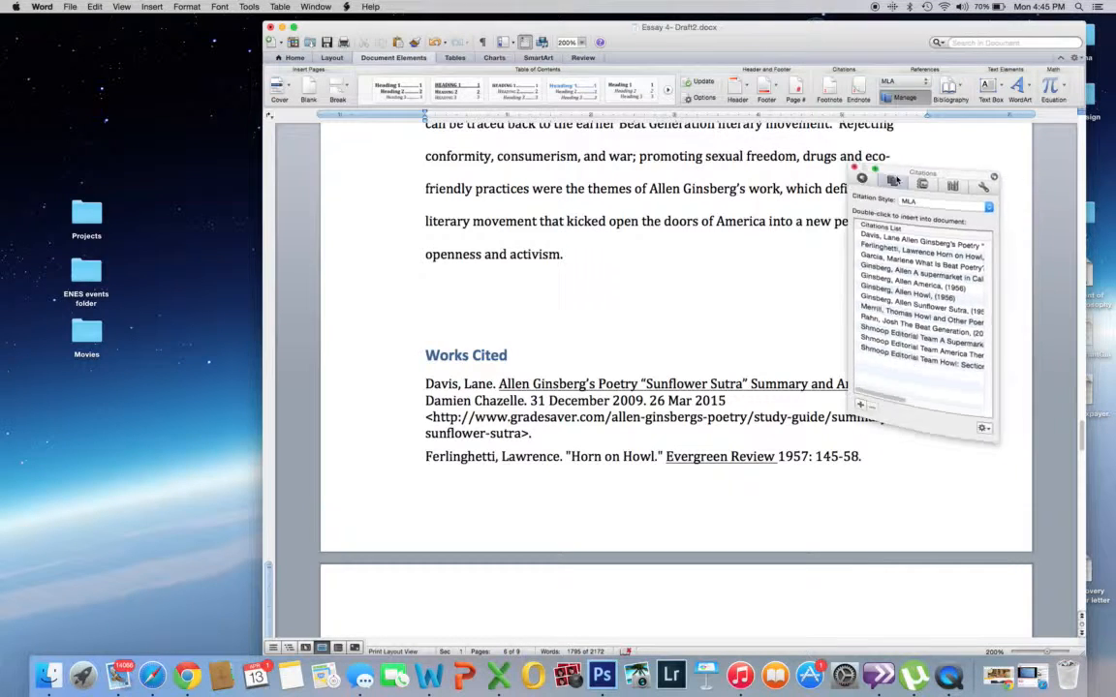